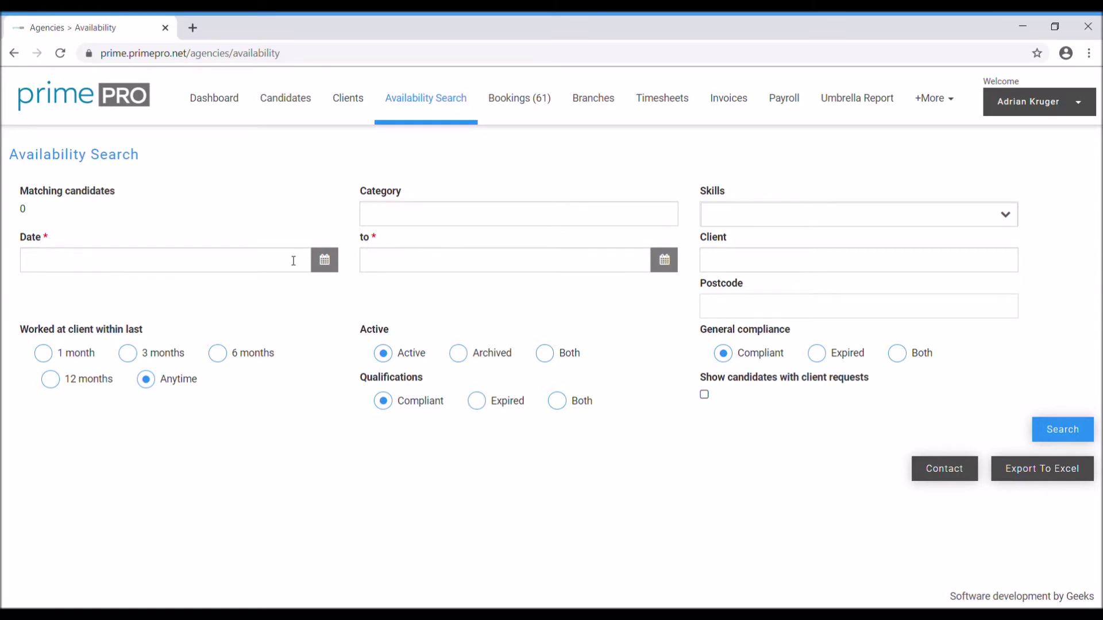
Set the availability search dates from 08/07/2019 to 14/07/2019
{"action": "left_click", "coordinate": [326, 261]}
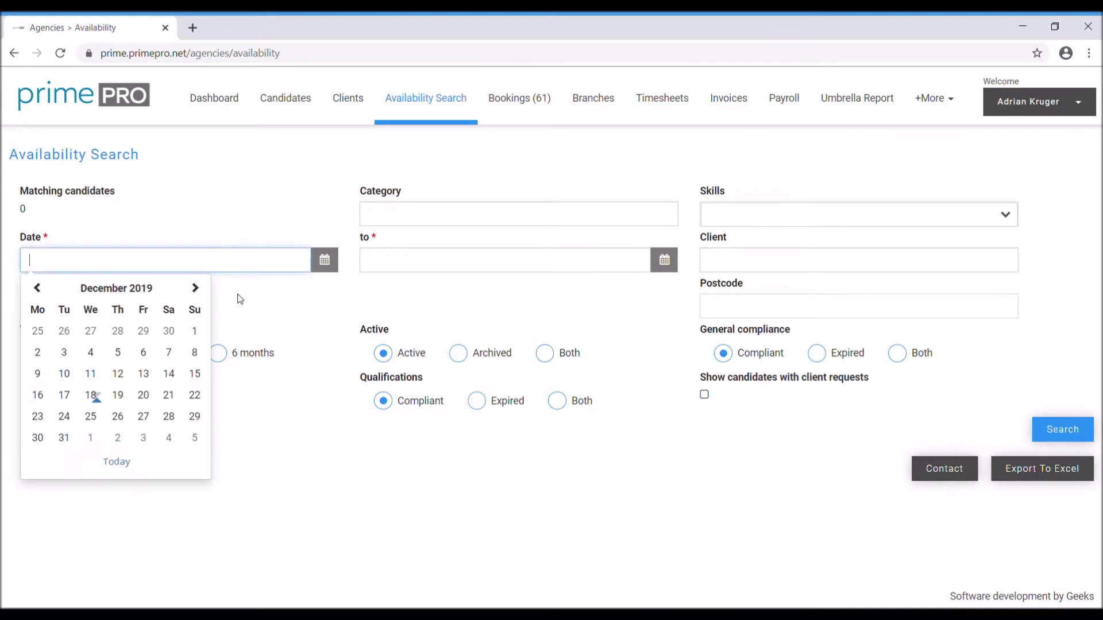
{"action": "left_click", "coordinate": [104, 290]}
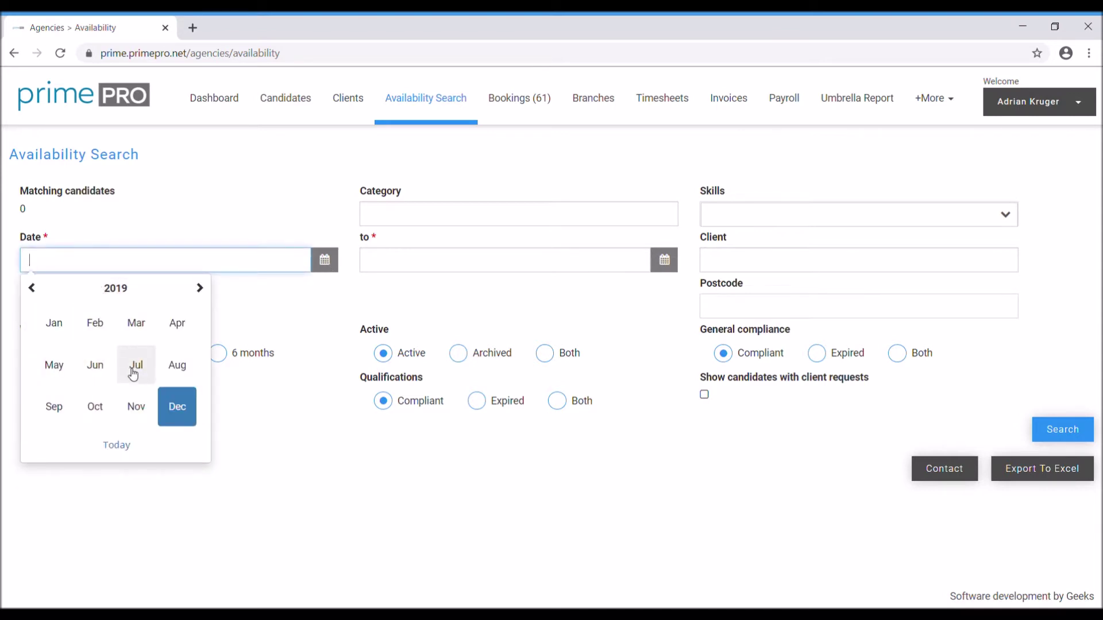
{"action": "left_click", "coordinate": [136, 366]}
{"action": "left_click", "coordinate": [38, 356]}
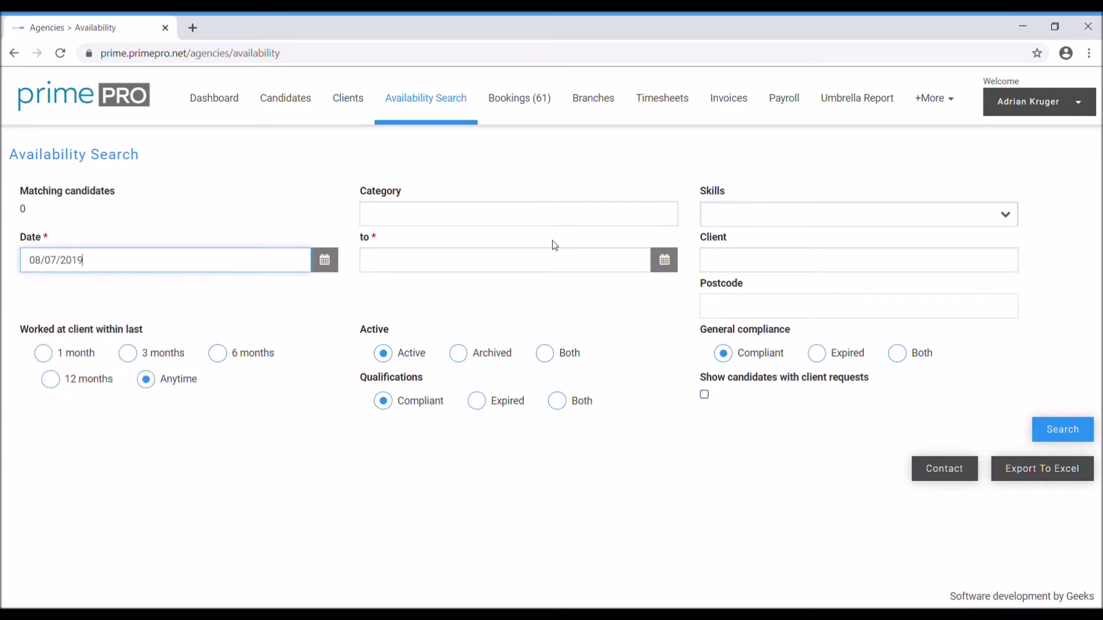
{"action": "left_click", "coordinate": [537, 268]}
{"action": "left_click", "coordinate": [453, 289]}
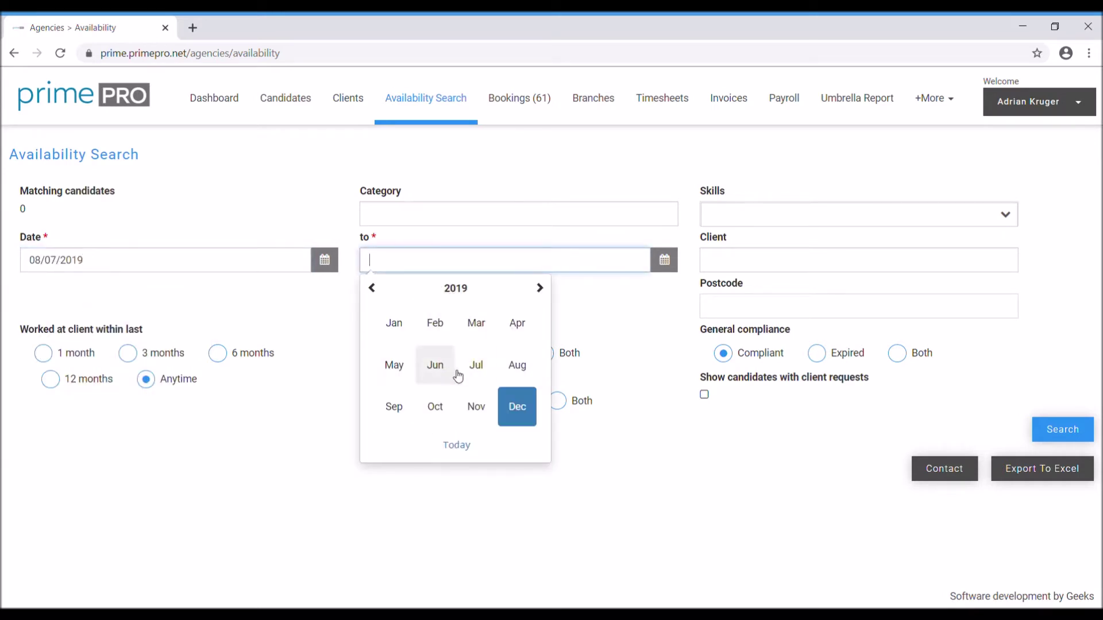
{"action": "left_click", "coordinate": [479, 368]}
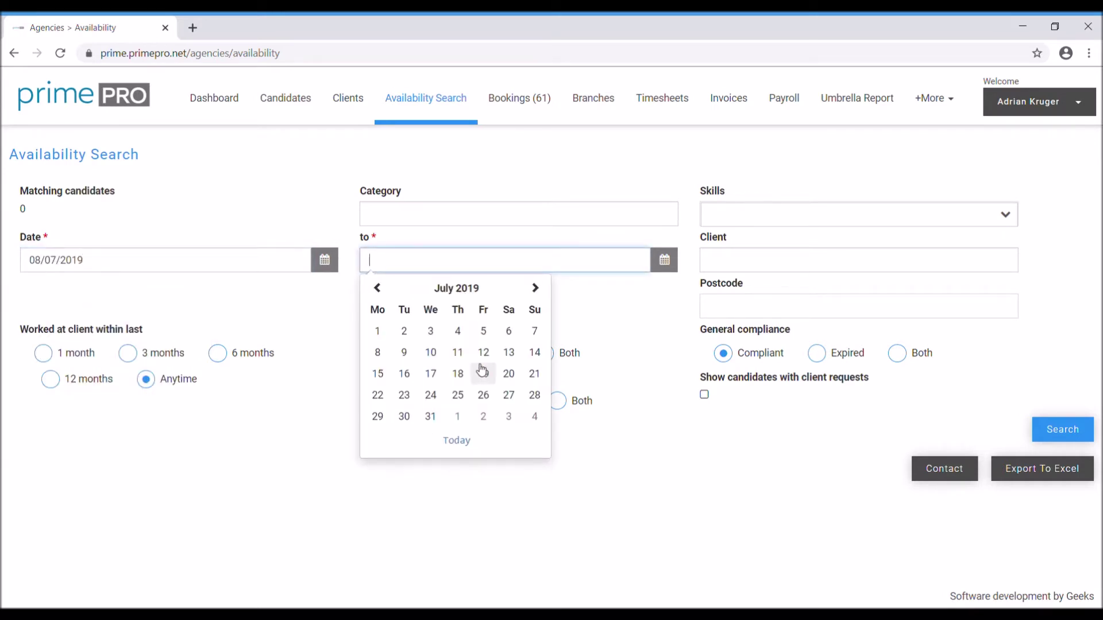
{"action": "left_click", "coordinate": [535, 352]}
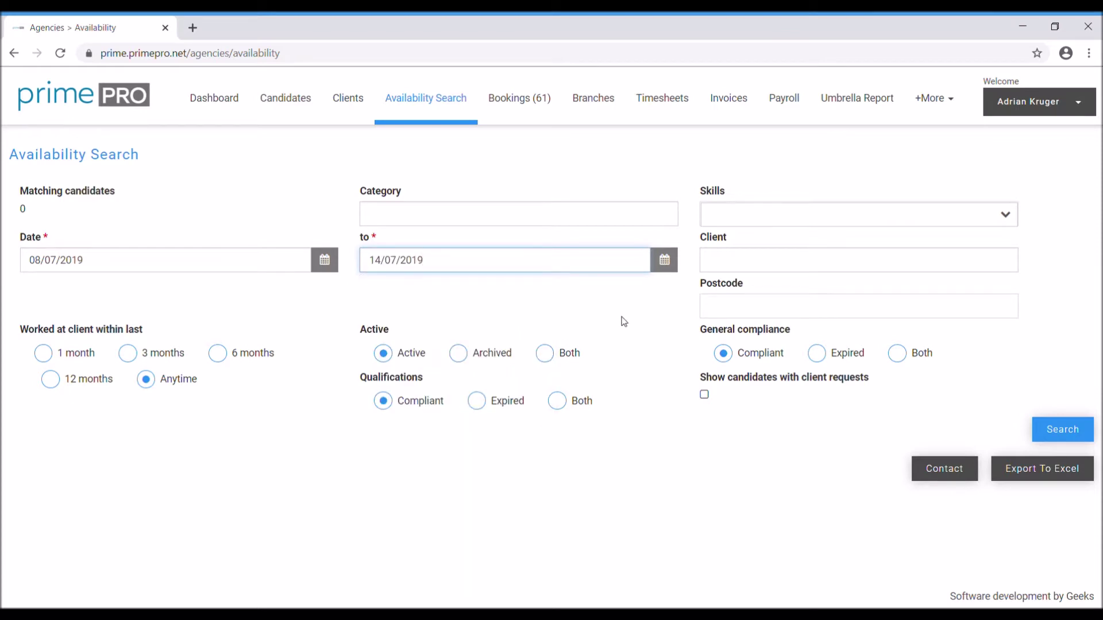
Choose the Driving category and look through the 12 matching candidates
{"action": "left_click", "coordinate": [421, 218]}
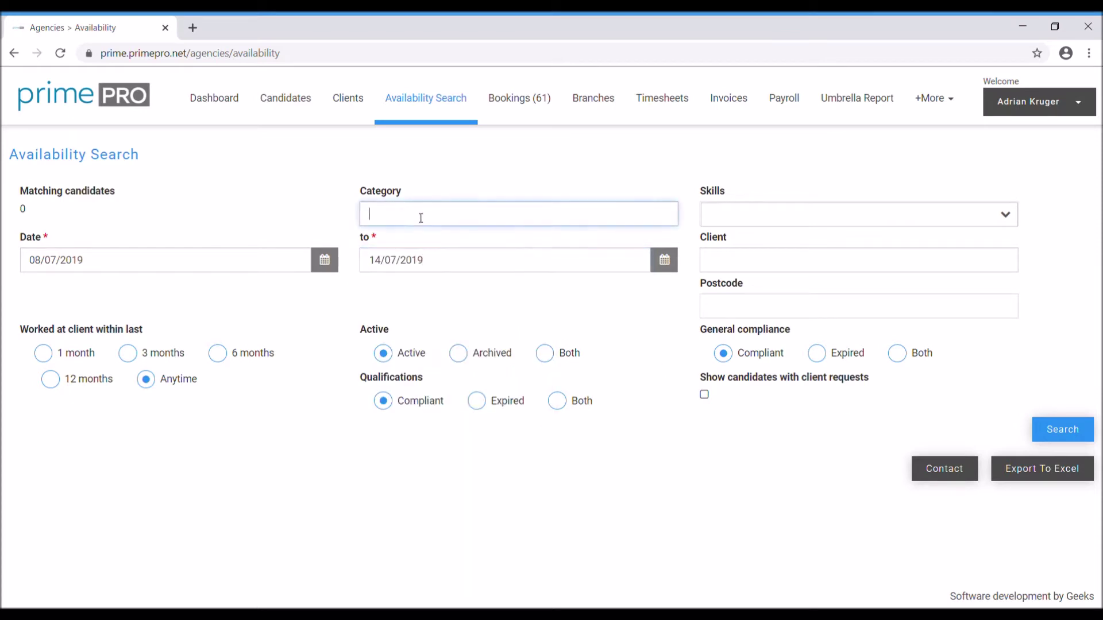
{"action": "left_click", "coordinate": [421, 218]}
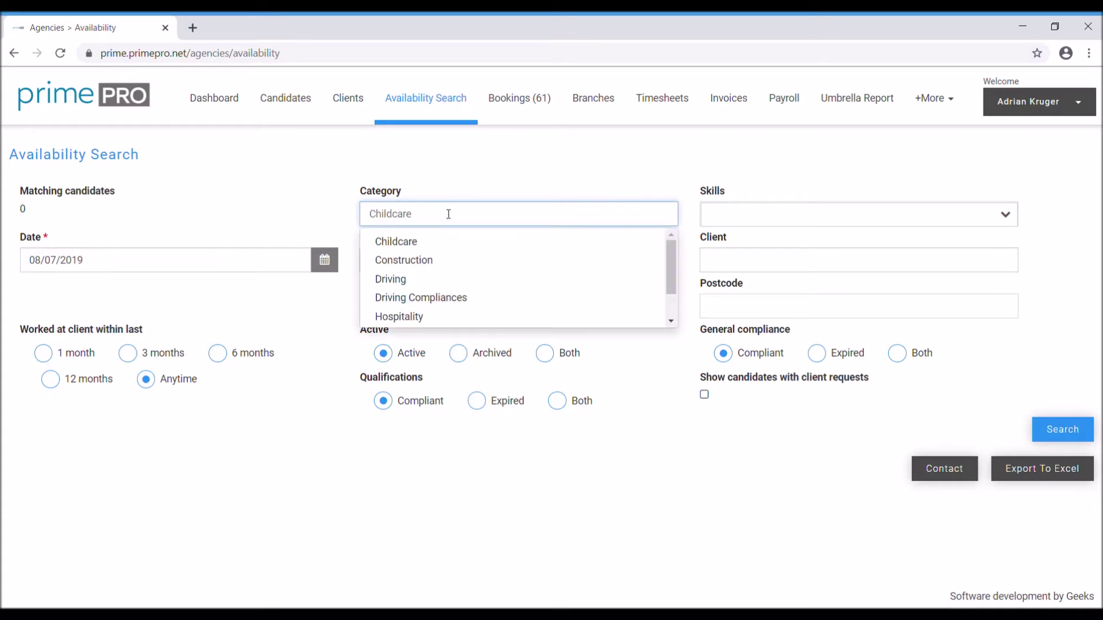
{"action": "left_click", "coordinate": [408, 278]}
{"action": "left_click", "coordinate": [799, 222]}
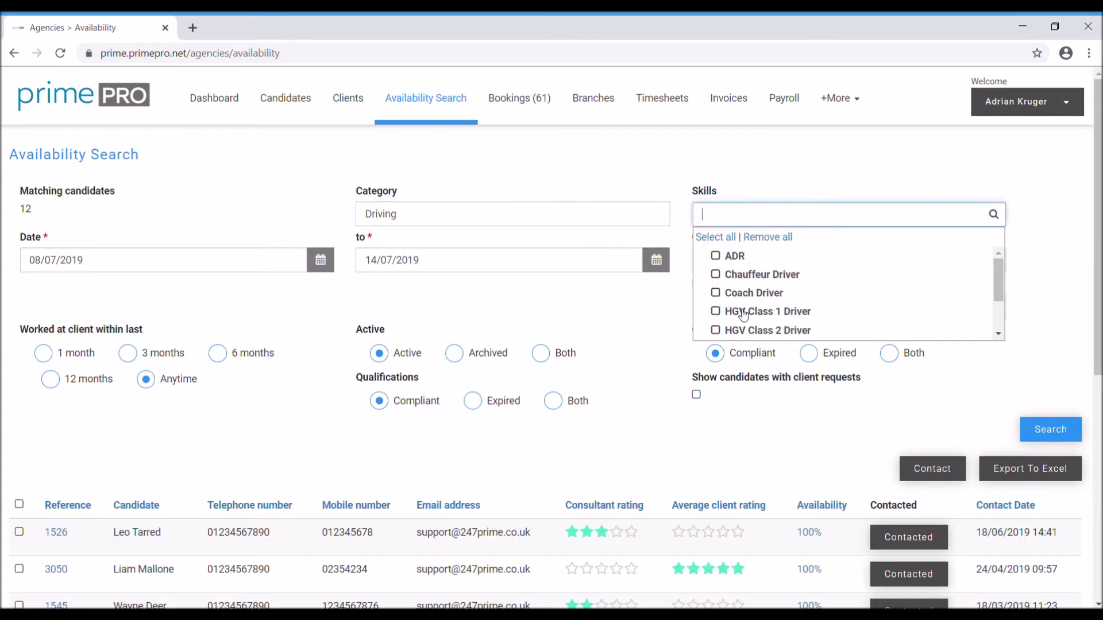
{"action": "left_click", "coordinate": [632, 309]}
{"action": "scroll", "coordinate": [669, 304], "scroll_direction": "down", "scroll_amount": 5}
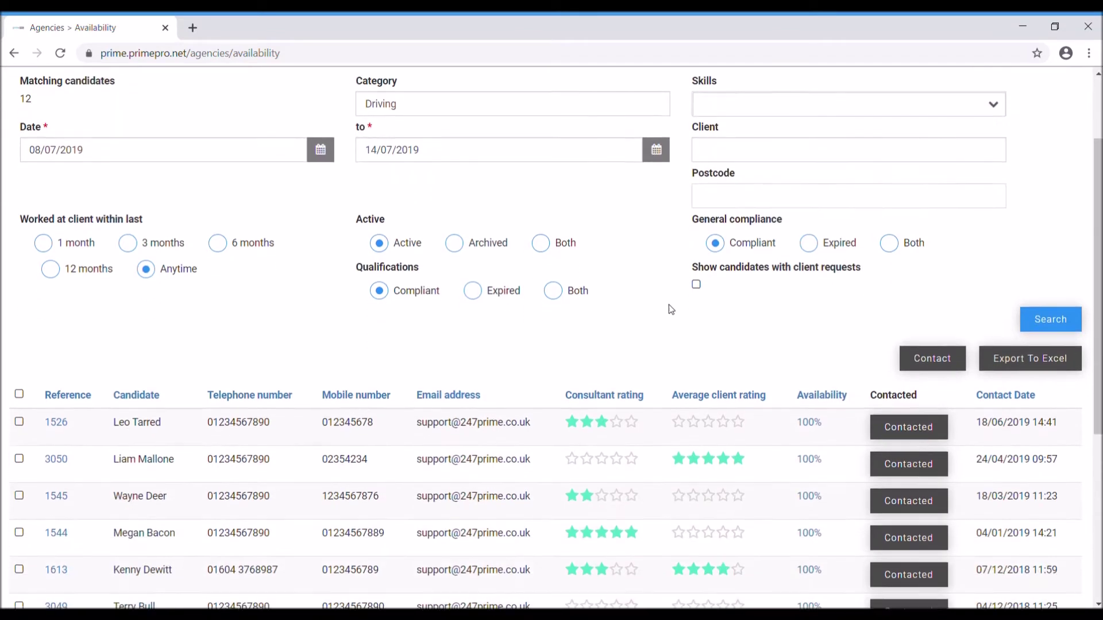
{"action": "scroll", "coordinate": [700, 292], "scroll_direction": "down", "scroll_amount": 3}
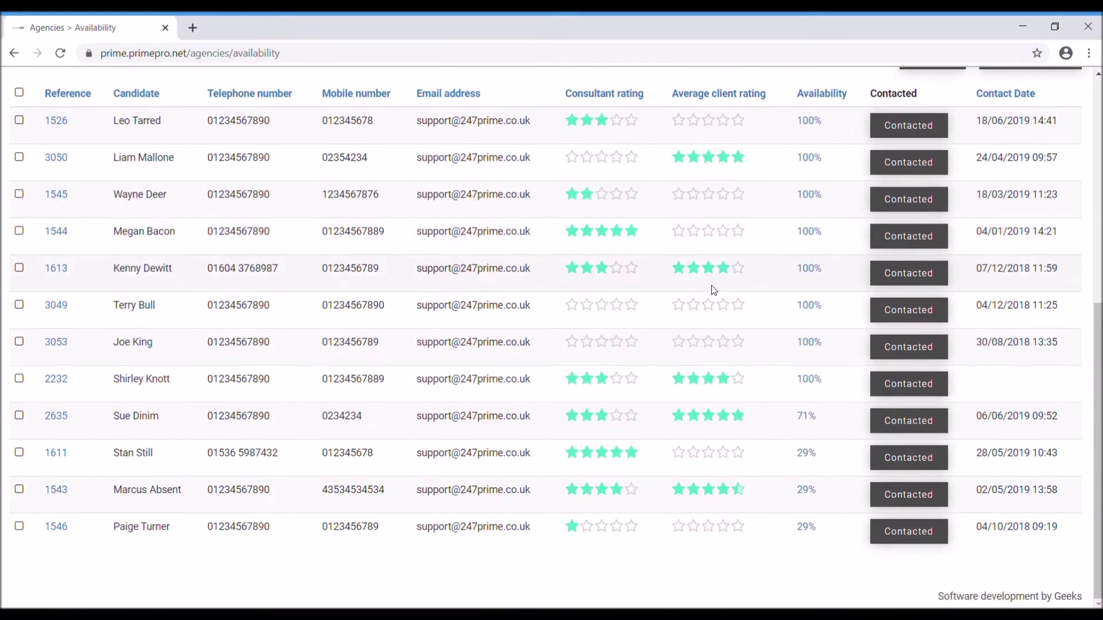
{"action": "scroll", "coordinate": [723, 290], "scroll_direction": "up", "scroll_amount": 7}
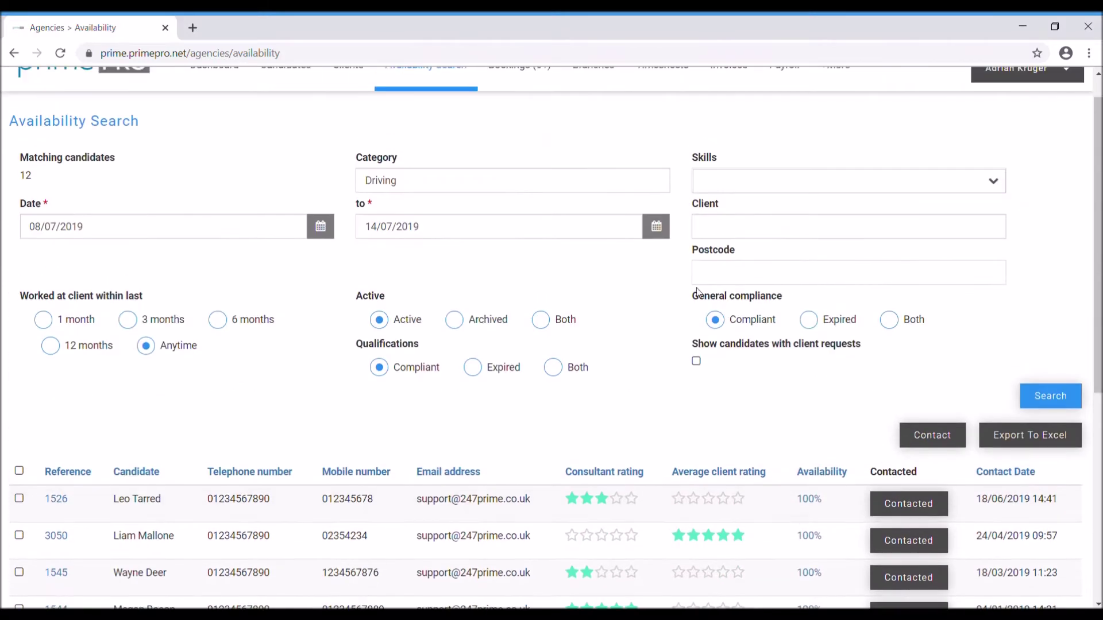
{"action": "scroll", "coordinate": [600, 353], "scroll_direction": "down", "scroll_amount": 3}
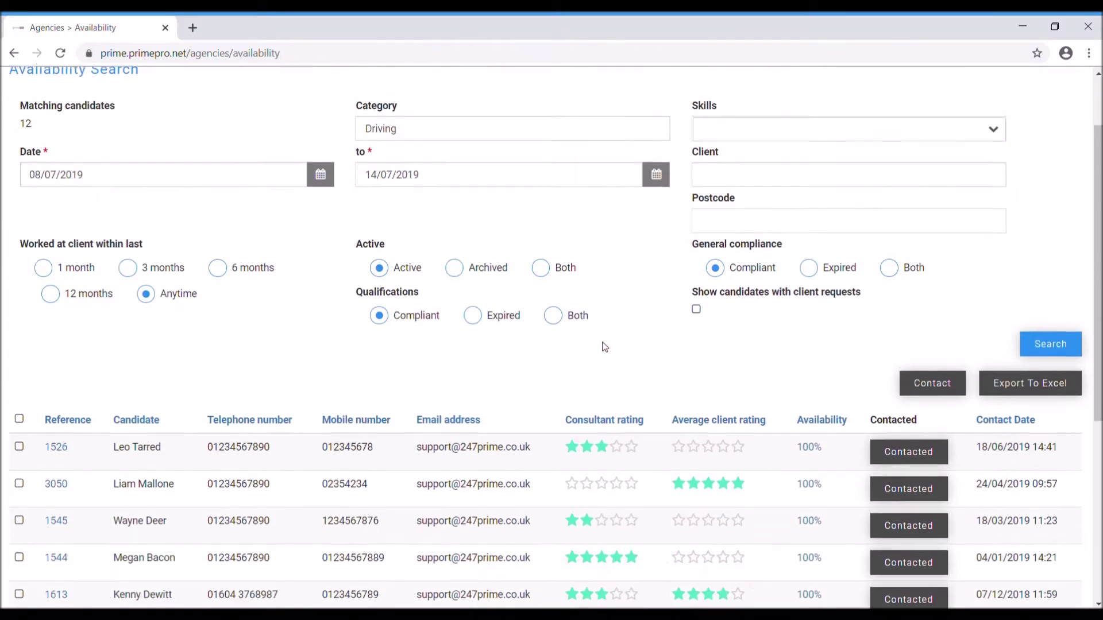
{"action": "scroll", "coordinate": [614, 345], "scroll_direction": "up", "scroll_amount": 4}
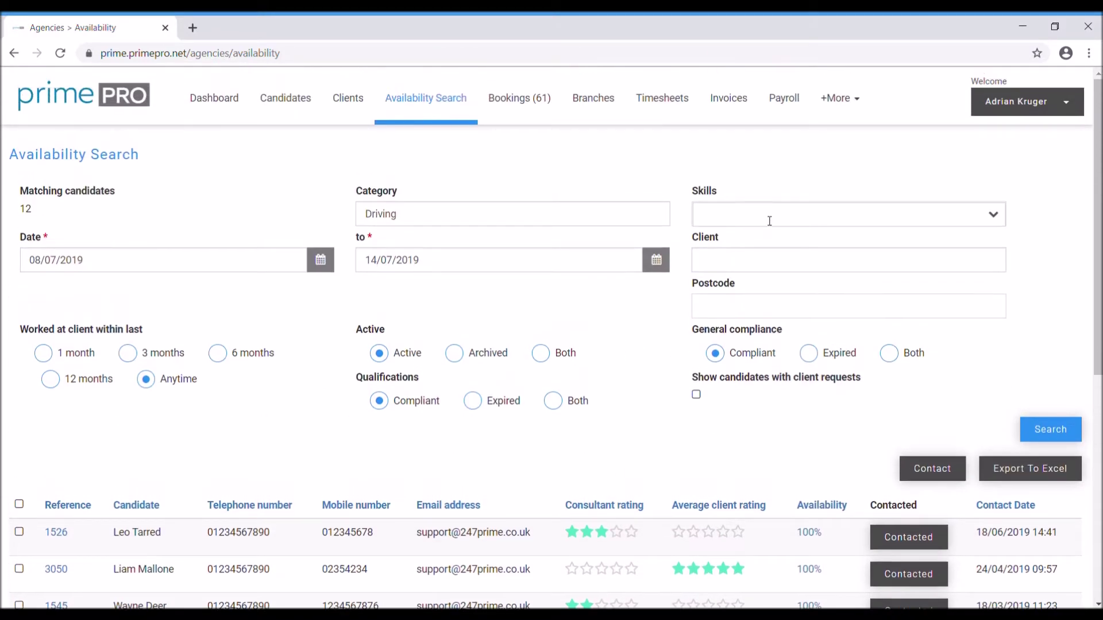
Add HGV Class 1 Driver as the required skill and rerun the search
{"action": "left_click", "coordinate": [768, 219]}
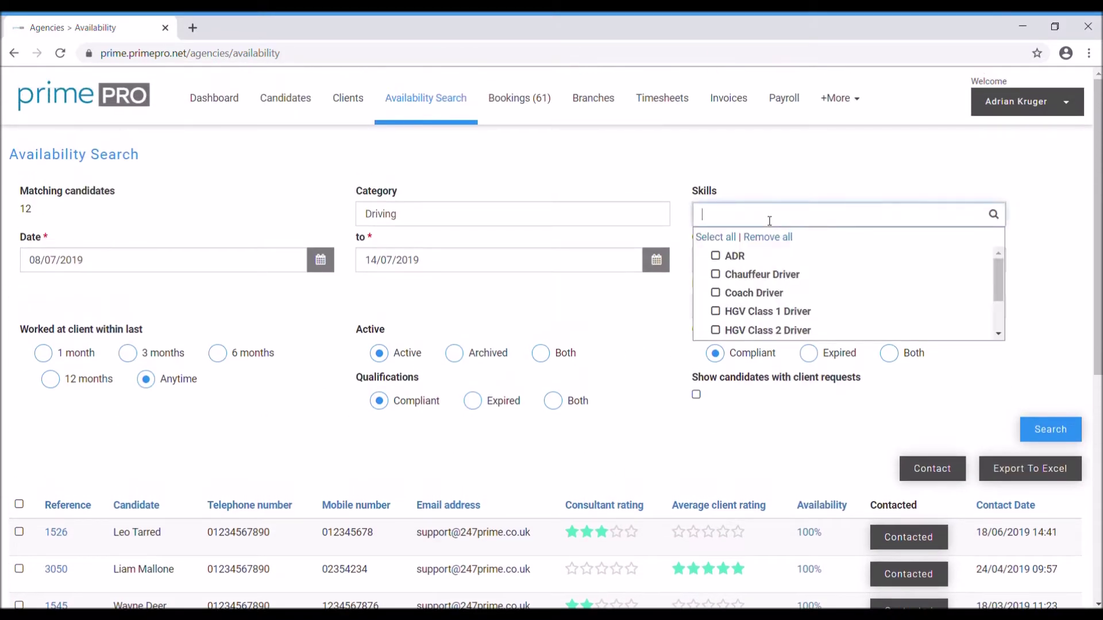
{"action": "left_click", "coordinate": [752, 314]}
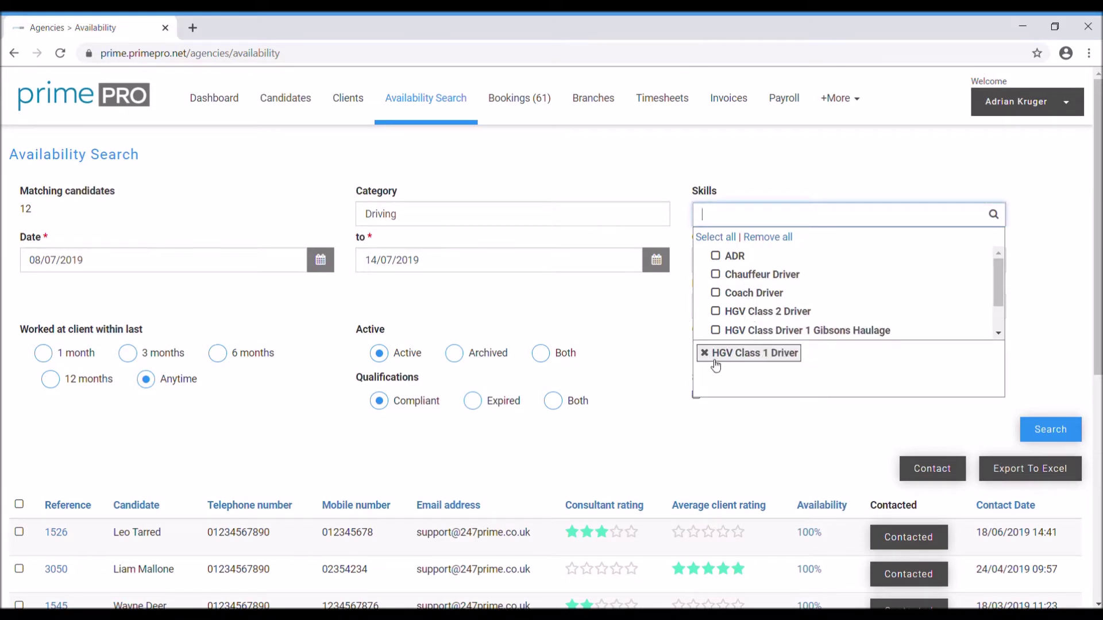
{"action": "left_click", "coordinate": [606, 320]}
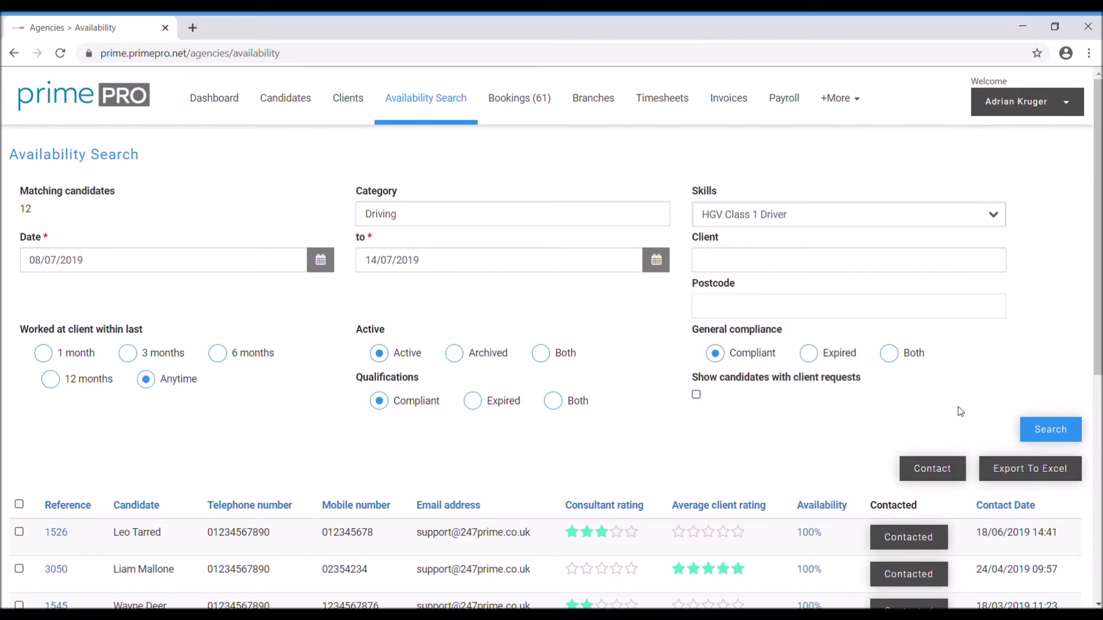
{"action": "left_click", "coordinate": [1051, 432]}
{"action": "scroll", "coordinate": [738, 371], "scroll_direction": "down", "scroll_amount": 3}
{"action": "scroll", "coordinate": [737, 372], "scroll_direction": "down", "scroll_amount": 1}
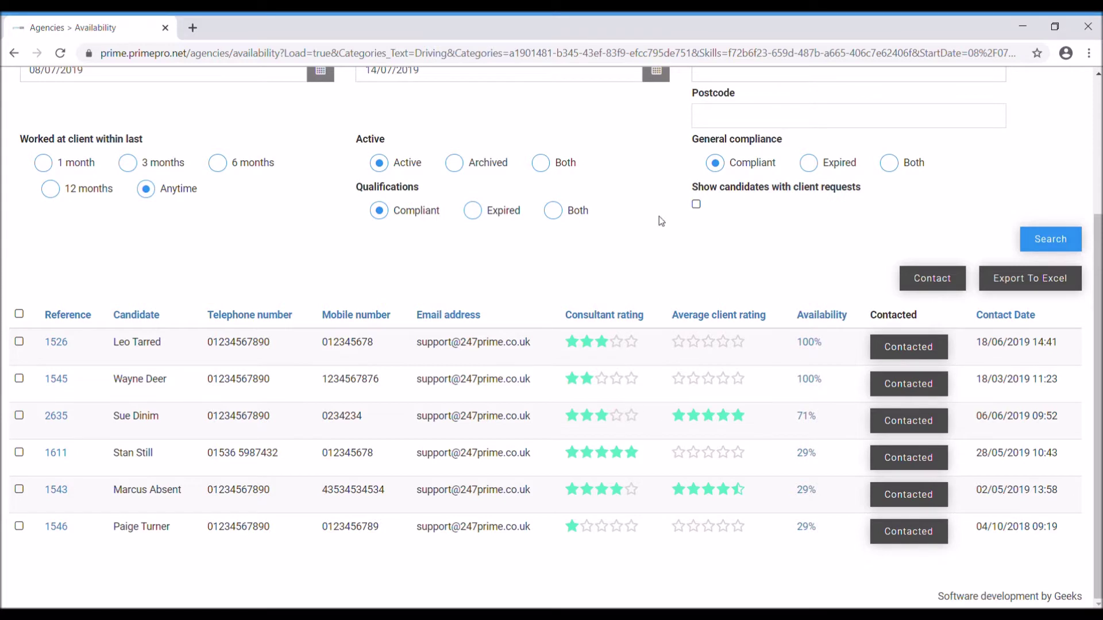
{"action": "scroll", "coordinate": [659, 218], "scroll_direction": "up", "scroll_amount": 2}
{"action": "scroll", "coordinate": [446, 248], "scroll_direction": "up", "scroll_amount": 2}
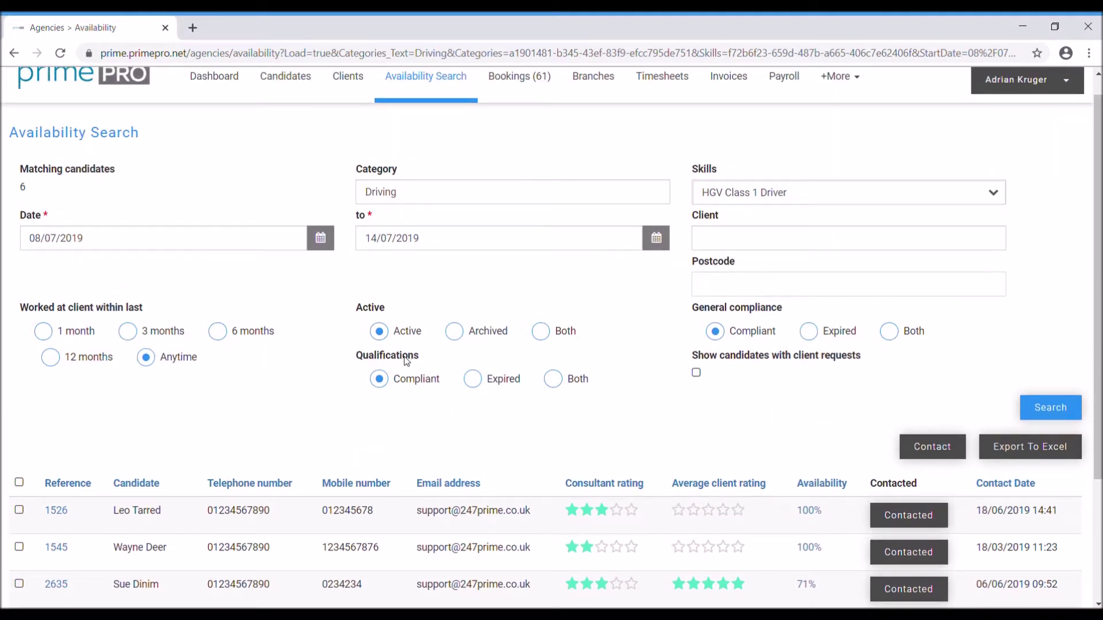
Open one candidate's unavailability calendar for 7–13 July 2019 and review its bookings
{"action": "left_click", "coordinate": [380, 330]}
{"action": "scroll", "coordinate": [612, 373], "scroll_direction": "down", "scroll_amount": 3}
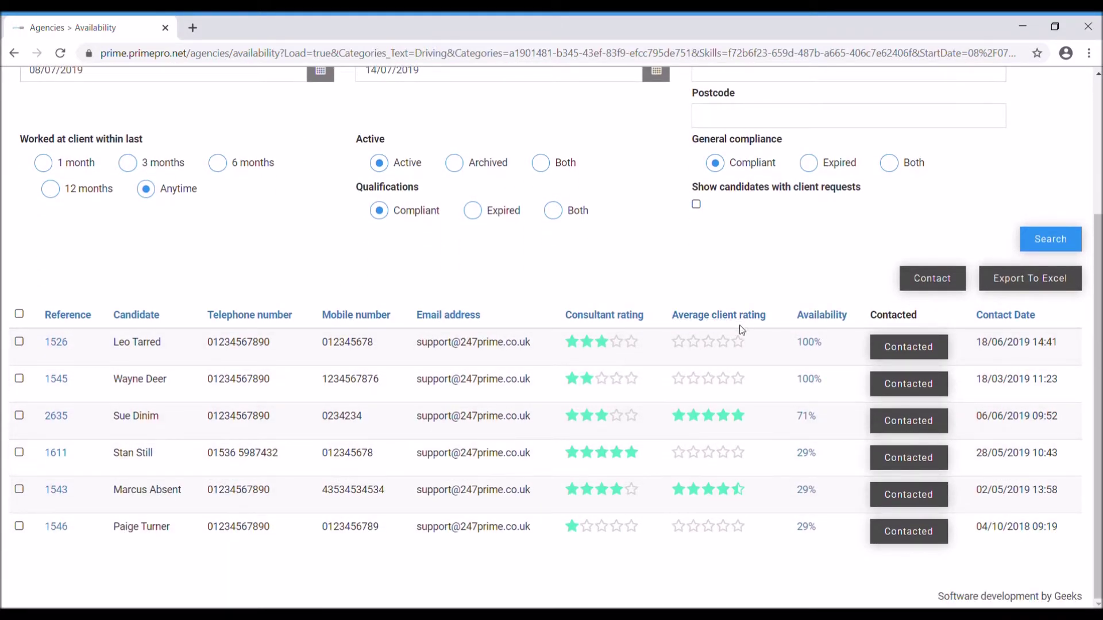
{"action": "scroll", "coordinate": [728, 343], "scroll_direction": "up", "scroll_amount": 3}
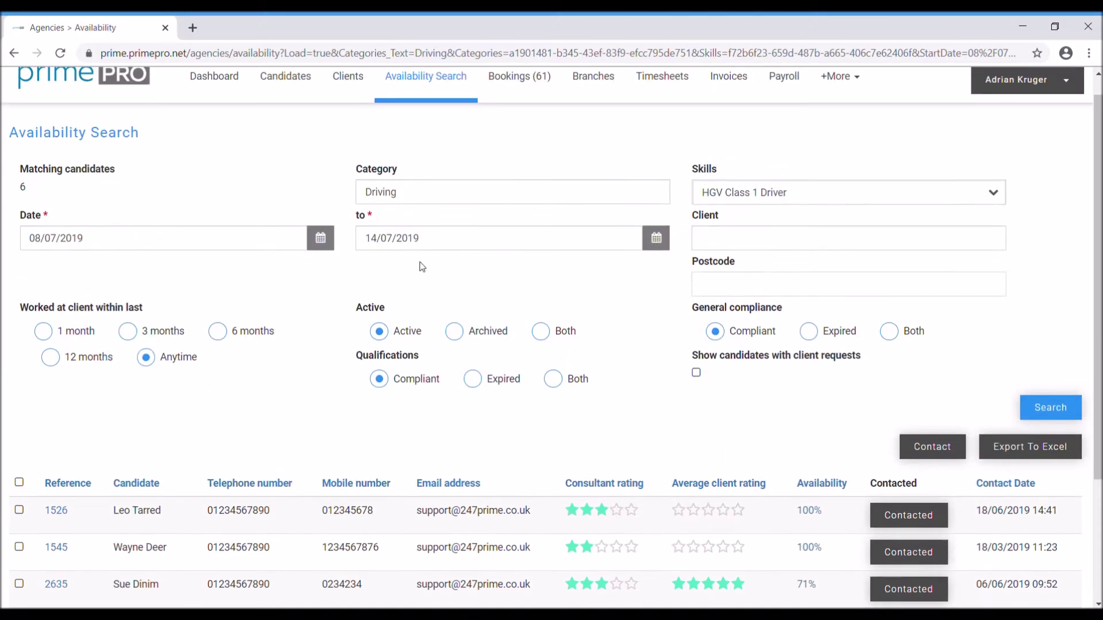
{"action": "scroll", "coordinate": [615, 386], "scroll_direction": "down", "scroll_amount": 3}
{"action": "scroll", "coordinate": [615, 386], "scroll_direction": "up", "scroll_amount": 3}
{"action": "scroll", "coordinate": [811, 497], "scroll_direction": "down", "scroll_amount": 1}
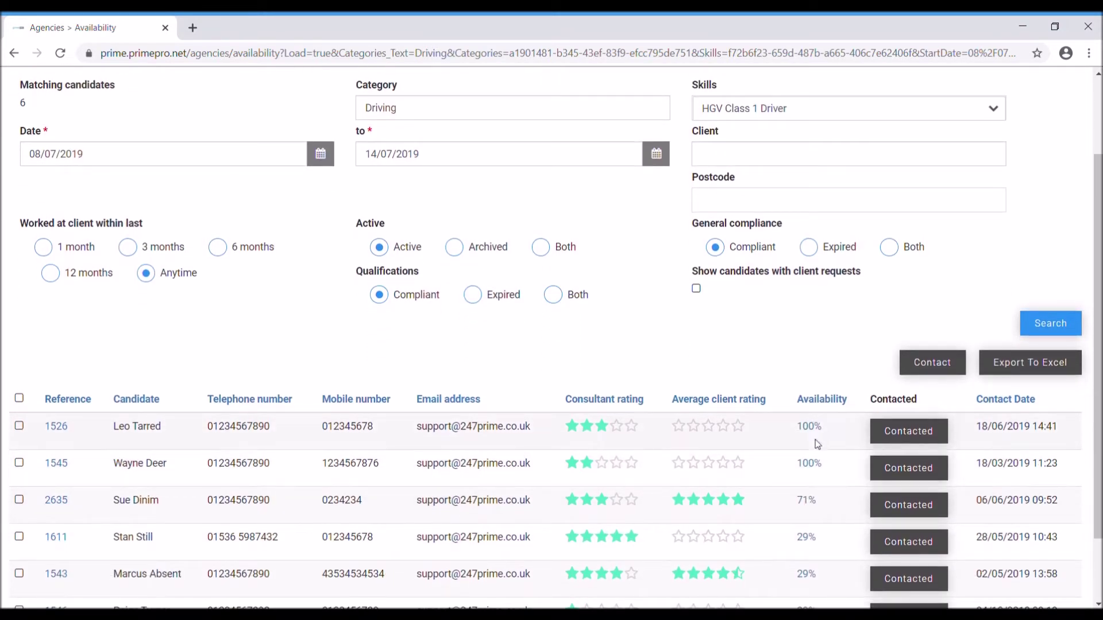
{"action": "scroll", "coordinate": [814, 433], "scroll_direction": "down", "scroll_amount": 2}
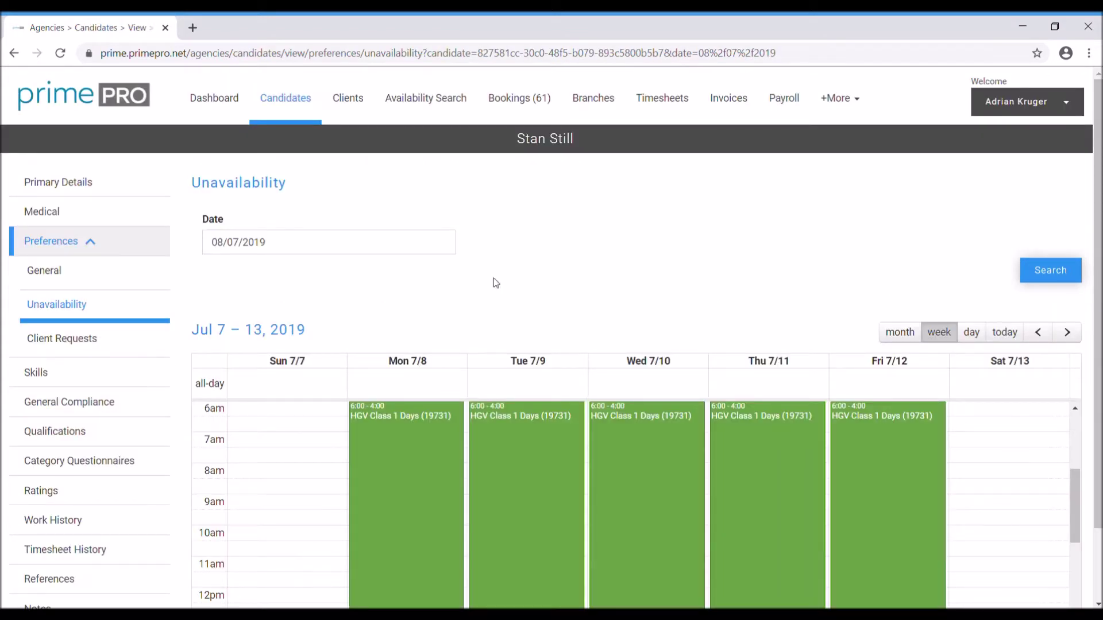
Review the driver's Monday–Friday HGV Class 1 Days bookings, then return to the search results
{"action": "scroll", "coordinate": [626, 294], "scroll_direction": "down", "scroll_amount": 2}
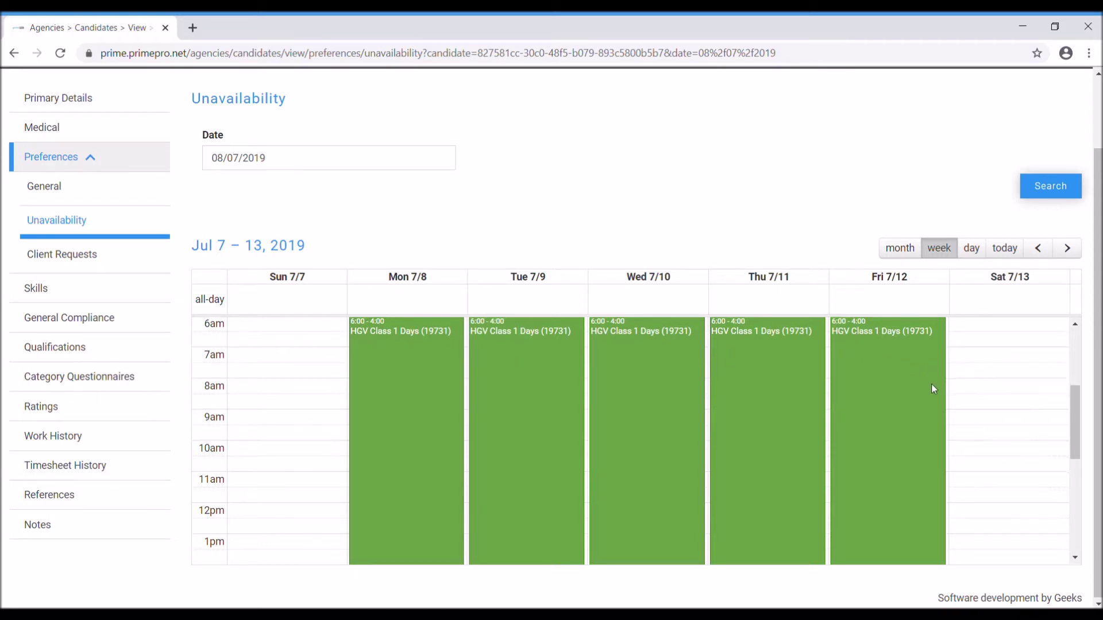
{"action": "scroll", "coordinate": [932, 384], "scroll_direction": "down", "scroll_amount": 3}
{"action": "scroll", "coordinate": [932, 384], "scroll_direction": "up", "scroll_amount": 4}
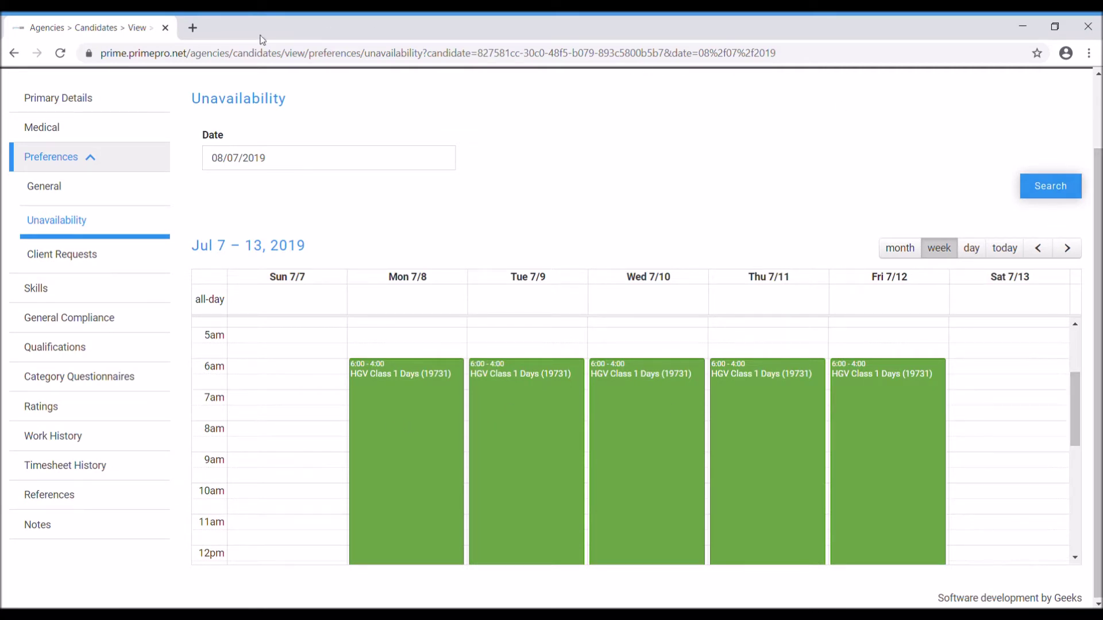
{"action": "left_click", "coordinate": [21, 55]}
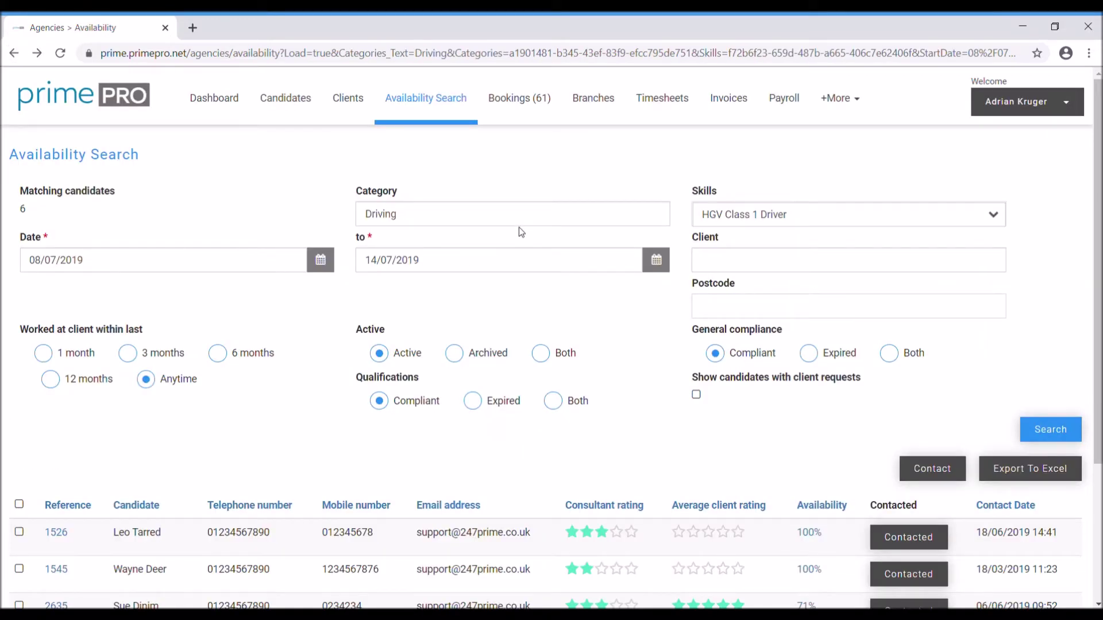
Scroll through the 6 HGV Class 1 drivers, with availability from 100% down to 29%
{"action": "scroll", "coordinate": [891, 397], "scroll_direction": "down", "scroll_amount": 3}
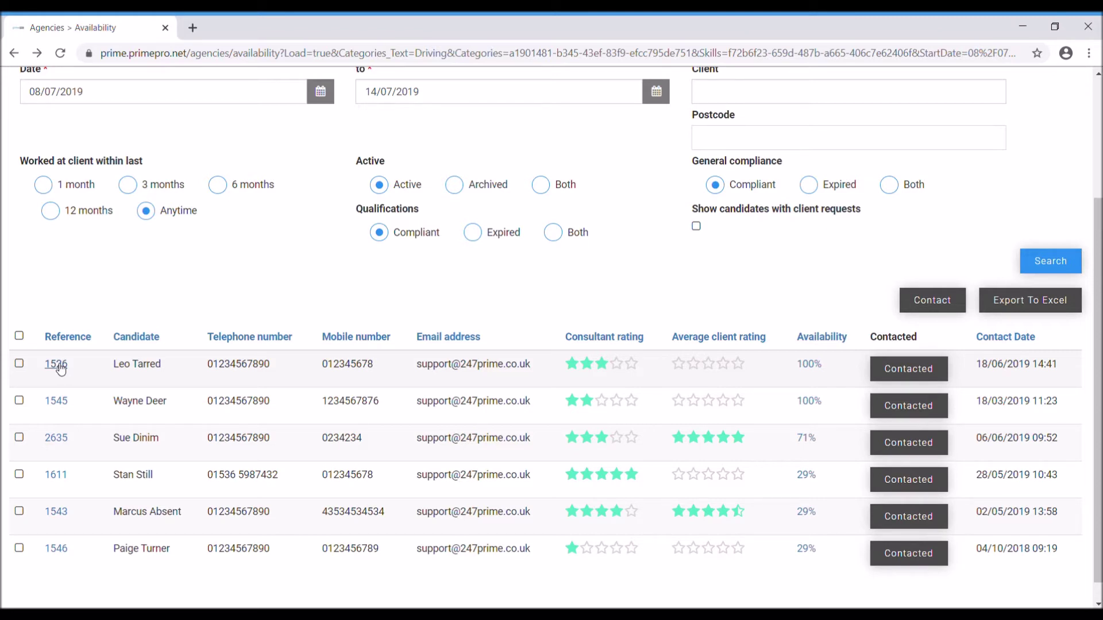
Check the first candidate's skills and qualifications in a new tab, then close it
{"action": "left_click", "coordinate": [56, 365]}
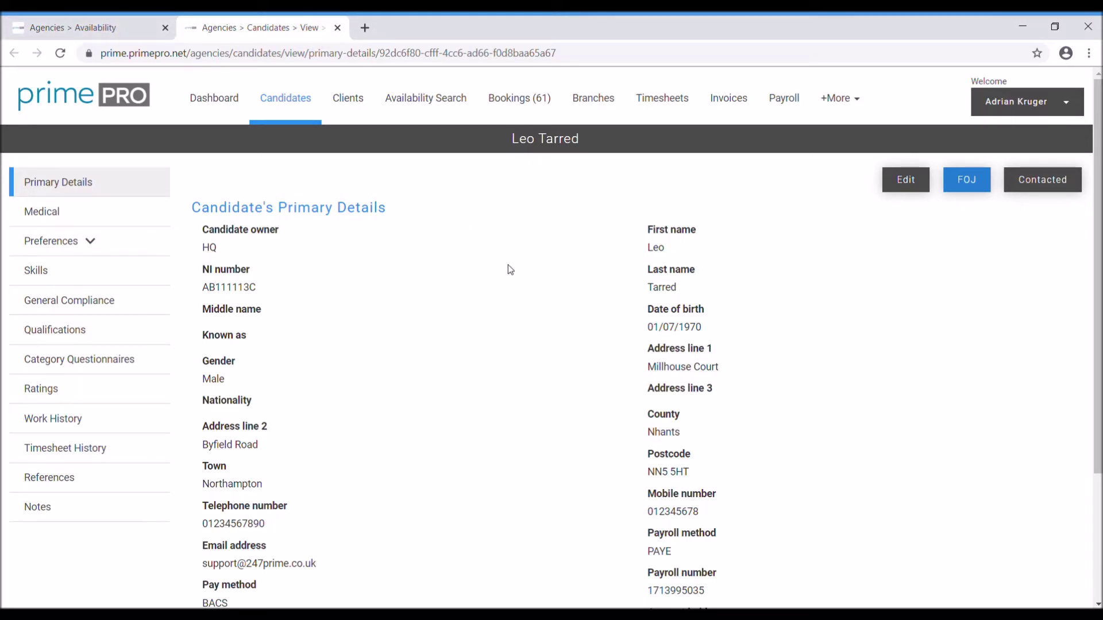
{"action": "scroll", "coordinate": [511, 264], "scroll_direction": "down", "scroll_amount": 2}
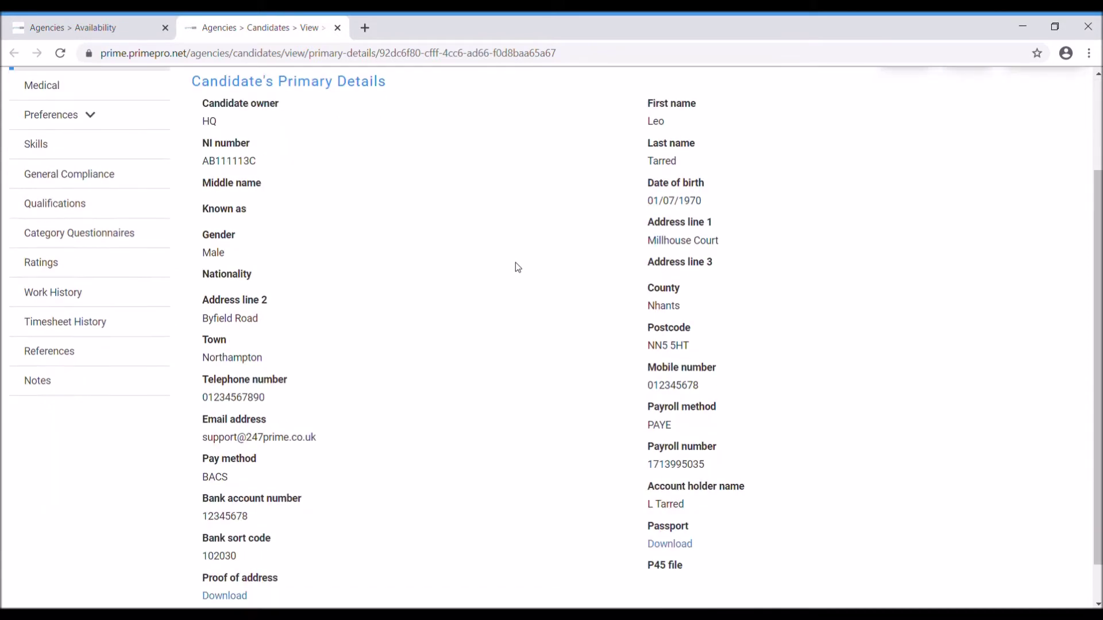
{"action": "scroll", "coordinate": [518, 268], "scroll_direction": "up", "scroll_amount": 1}
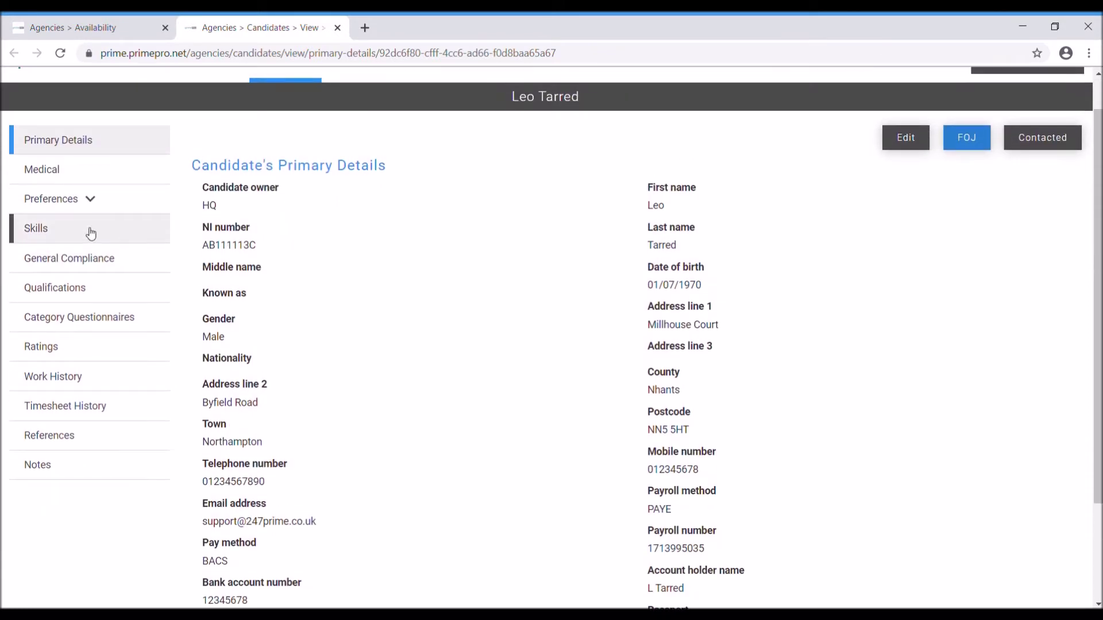
{"action": "left_click", "coordinate": [91, 234]}
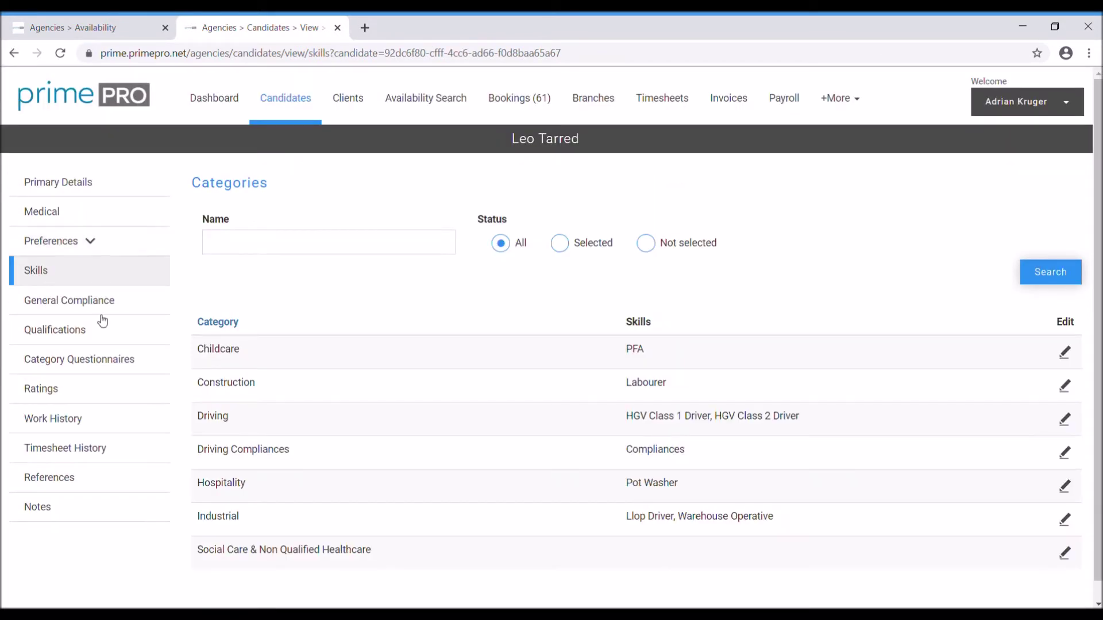
{"action": "left_click", "coordinate": [105, 337]}
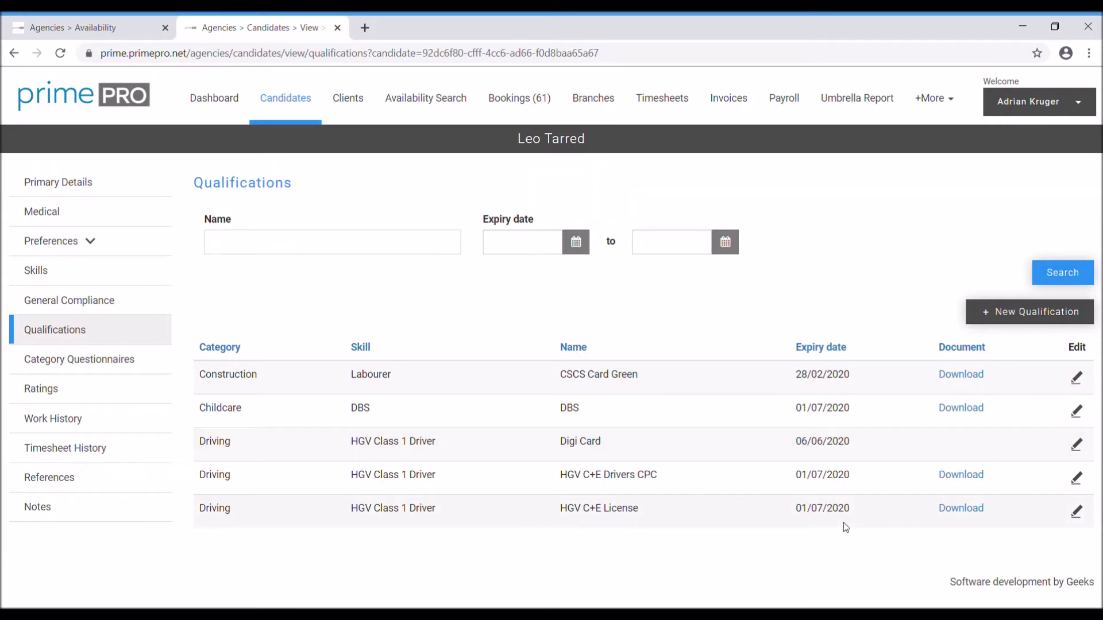
{"action": "left_click", "coordinate": [337, 28]}
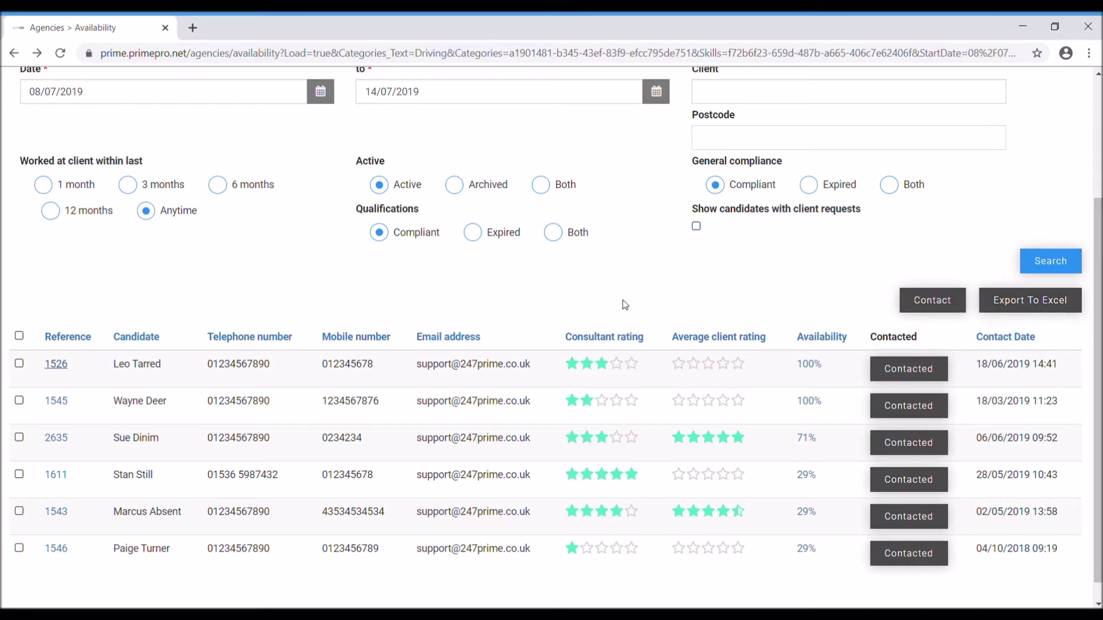
Filter the driver results by client Clipper Logistics plc, leaving 4 candidates
{"action": "scroll", "coordinate": [625, 307], "scroll_direction": "up", "scroll_amount": 2}
{"action": "scroll", "coordinate": [624, 308], "scroll_direction": "up", "scroll_amount": 1}
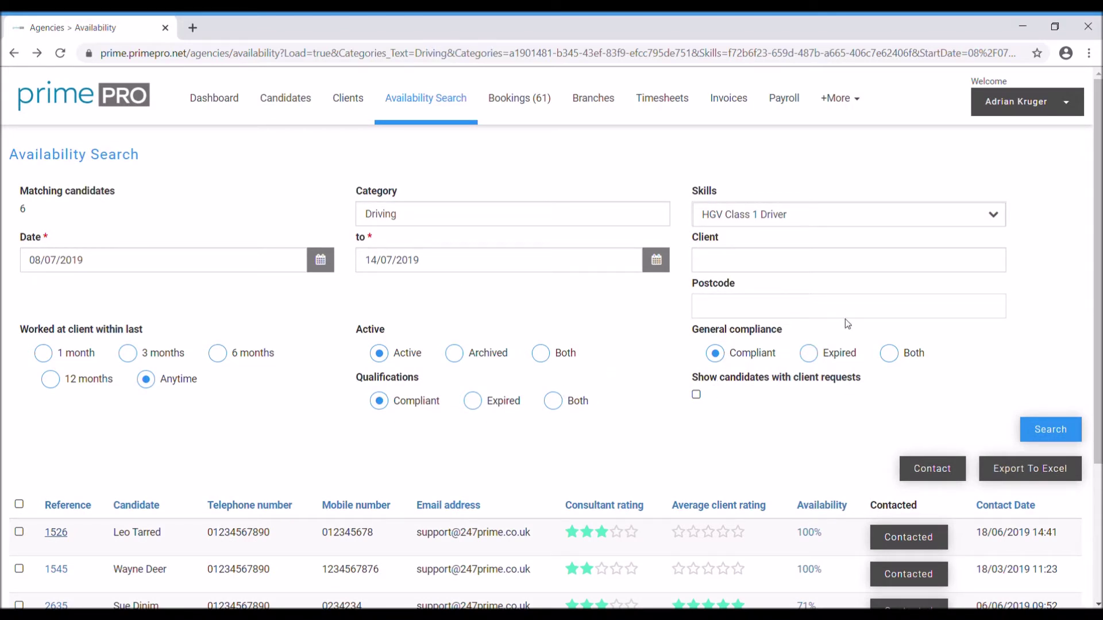
{"action": "left_click", "coordinate": [823, 265]}
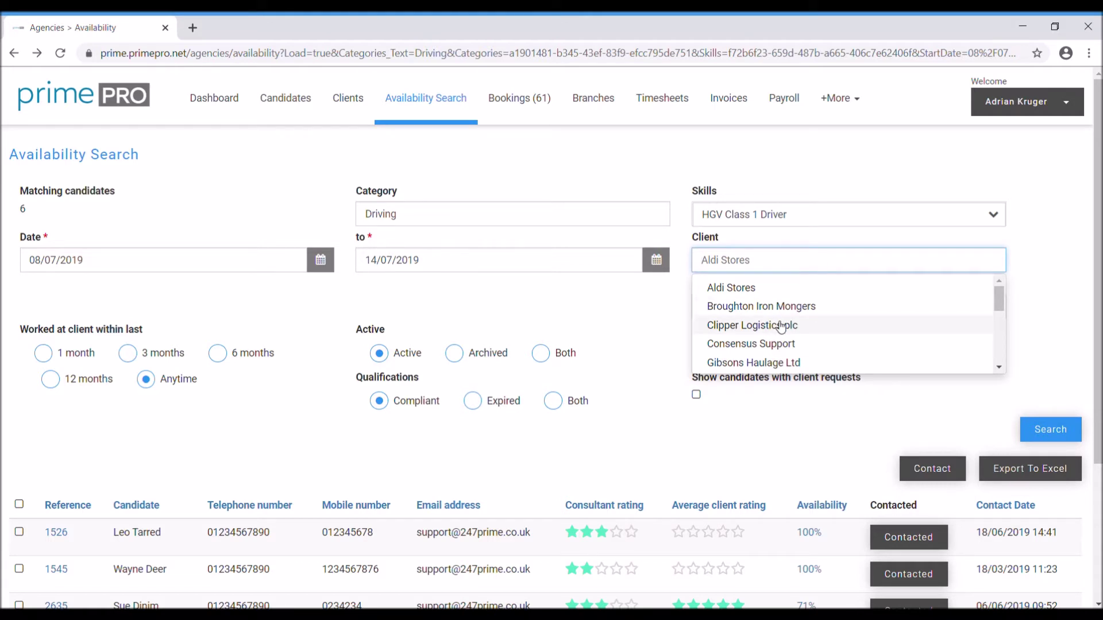
{"action": "left_click", "coordinate": [781, 326]}
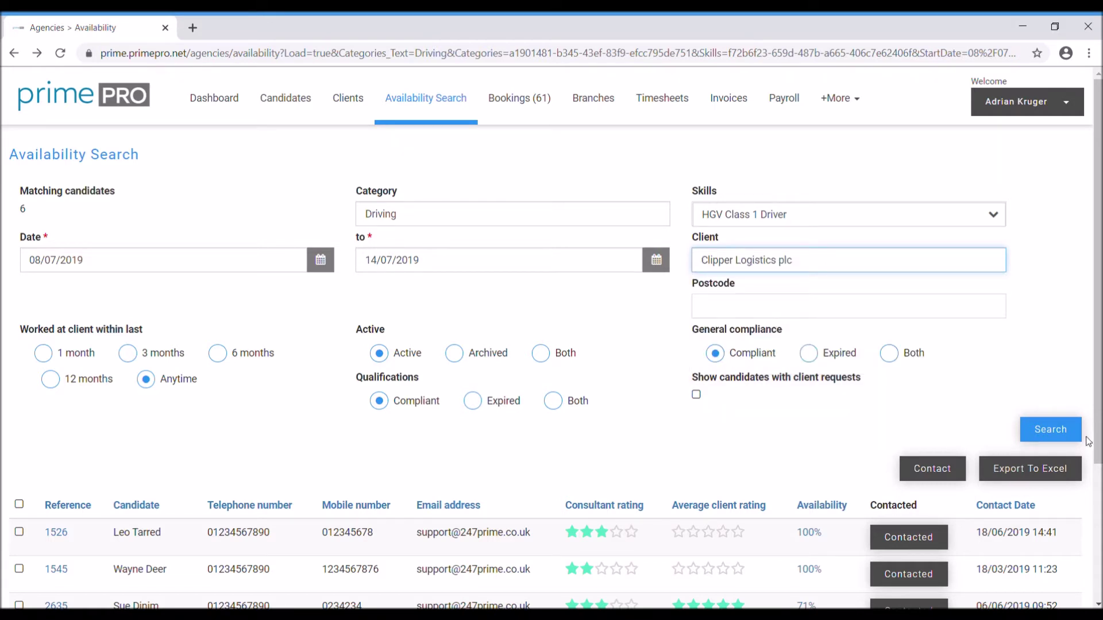
{"action": "left_click", "coordinate": [1057, 432]}
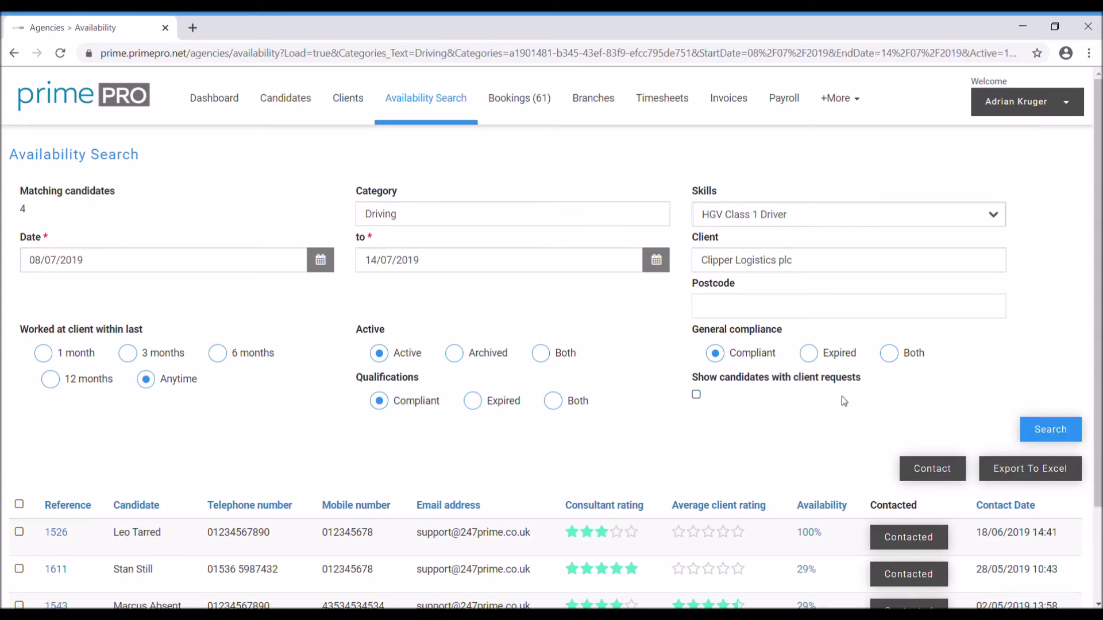
{"action": "scroll", "coordinate": [839, 396], "scroll_direction": "down", "scroll_amount": 2}
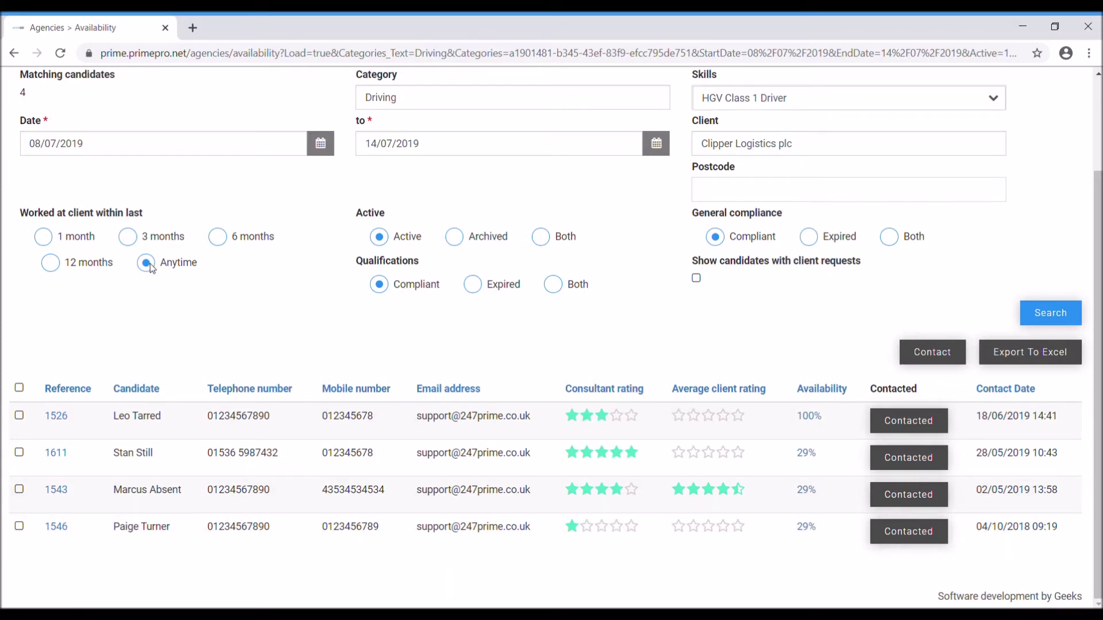
{"action": "left_click", "coordinate": [69, 269]}
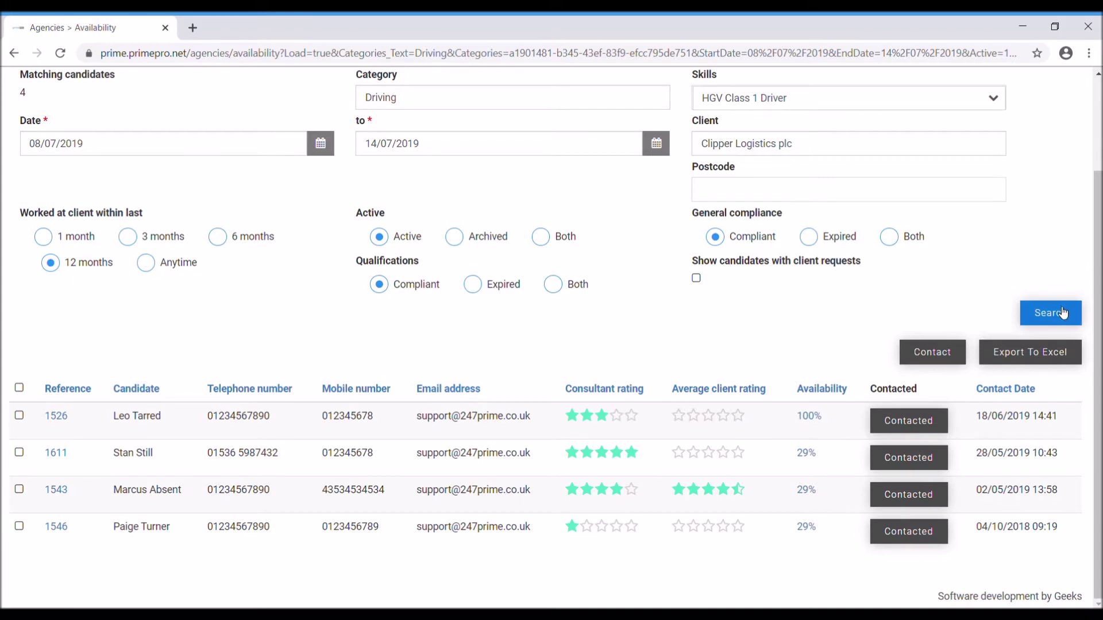
{"action": "left_click", "coordinate": [1023, 314]}
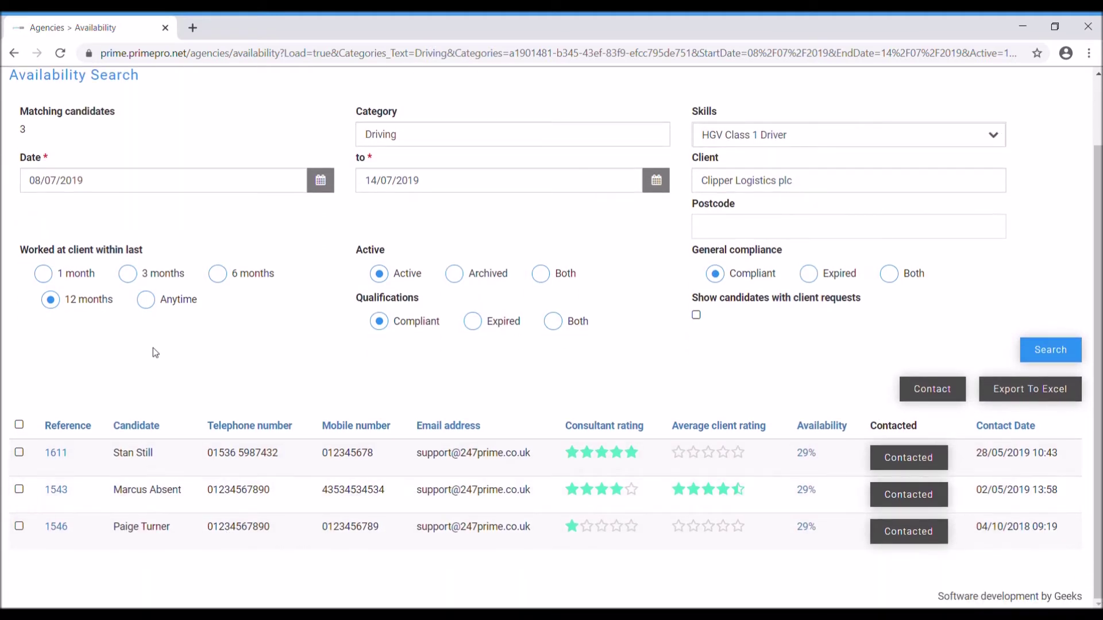
{"action": "left_click", "coordinate": [218, 274]}
{"action": "left_click", "coordinate": [1035, 351]}
{"action": "left_click", "coordinate": [128, 274]}
{"action": "left_click", "coordinate": [1061, 350]}
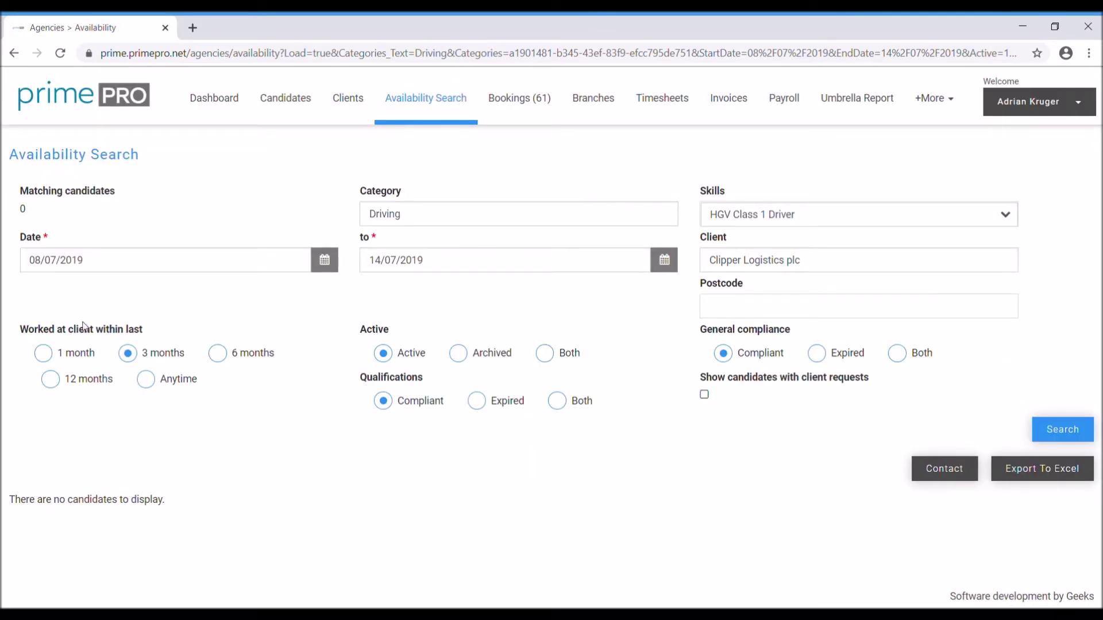
{"action": "left_click", "coordinate": [221, 355]}
{"action": "left_click", "coordinate": [1067, 434]}
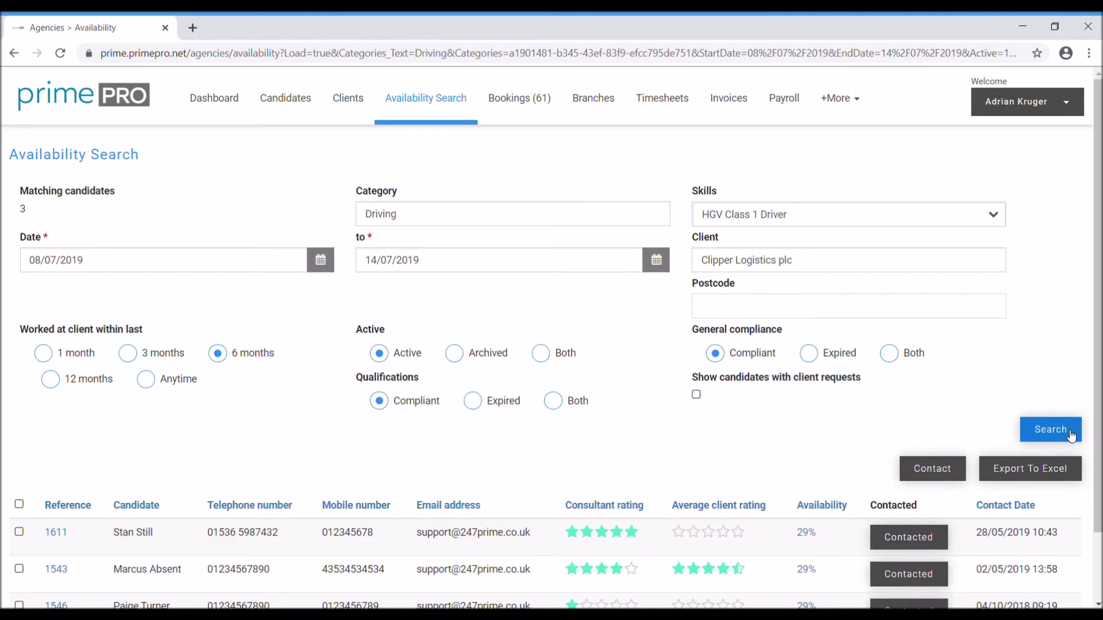
{"action": "scroll", "coordinate": [747, 430], "scroll_direction": "down", "scroll_amount": 2}
{"action": "scroll", "coordinate": [747, 429], "scroll_direction": "down", "scroll_amount": 2}
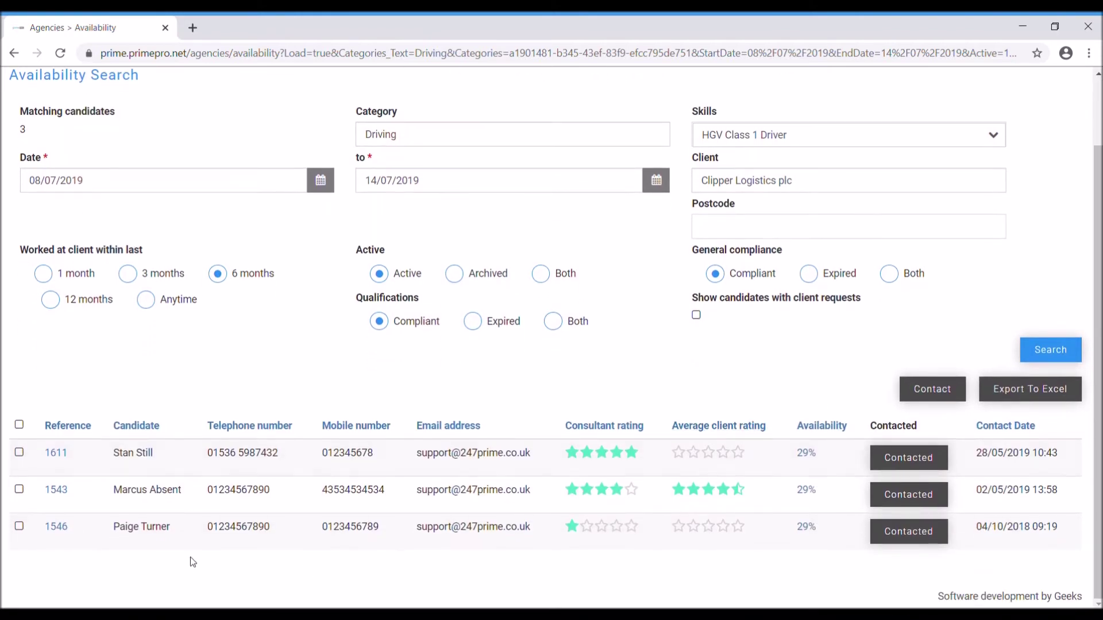
{"action": "left_click", "coordinate": [157, 302]}
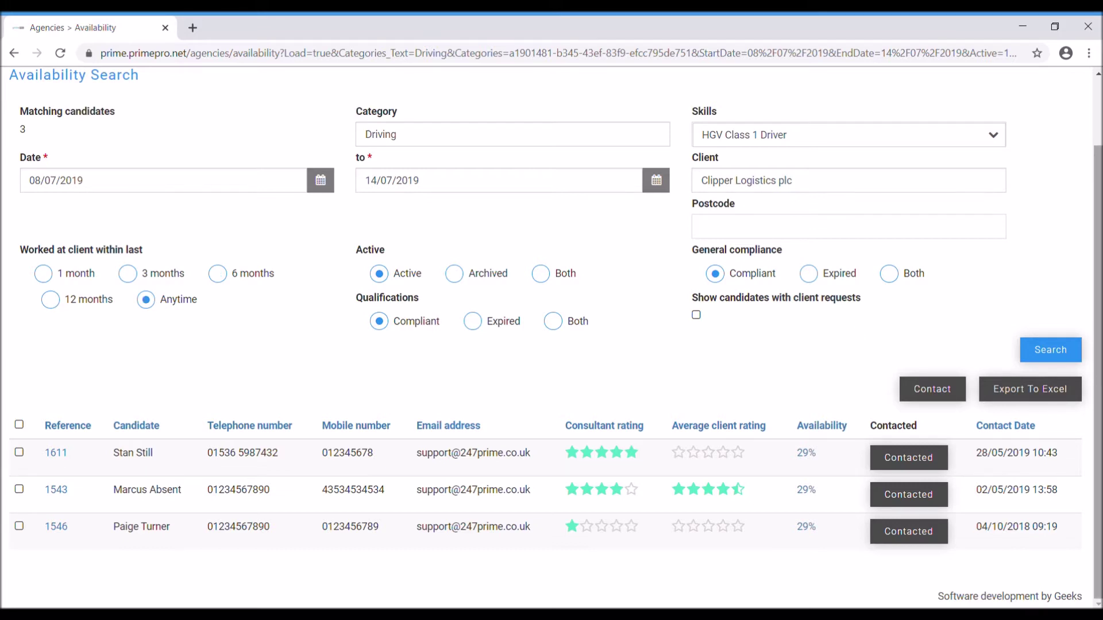
{"action": "left_click", "coordinate": [1056, 346]}
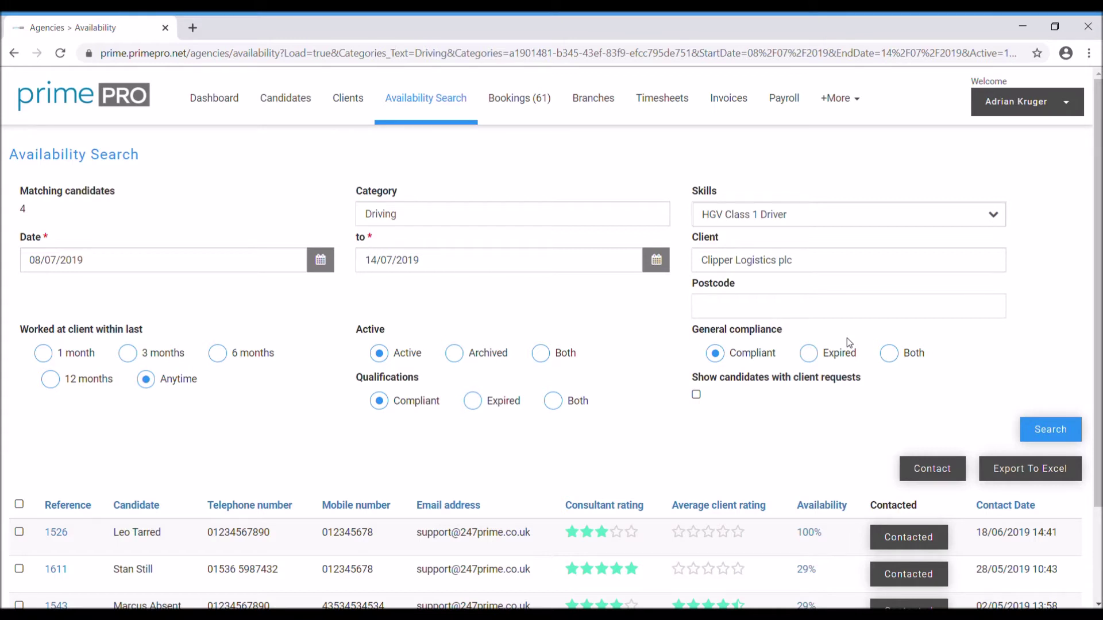
{"action": "scroll", "coordinate": [667, 405], "scroll_direction": "down", "scroll_amount": 1}
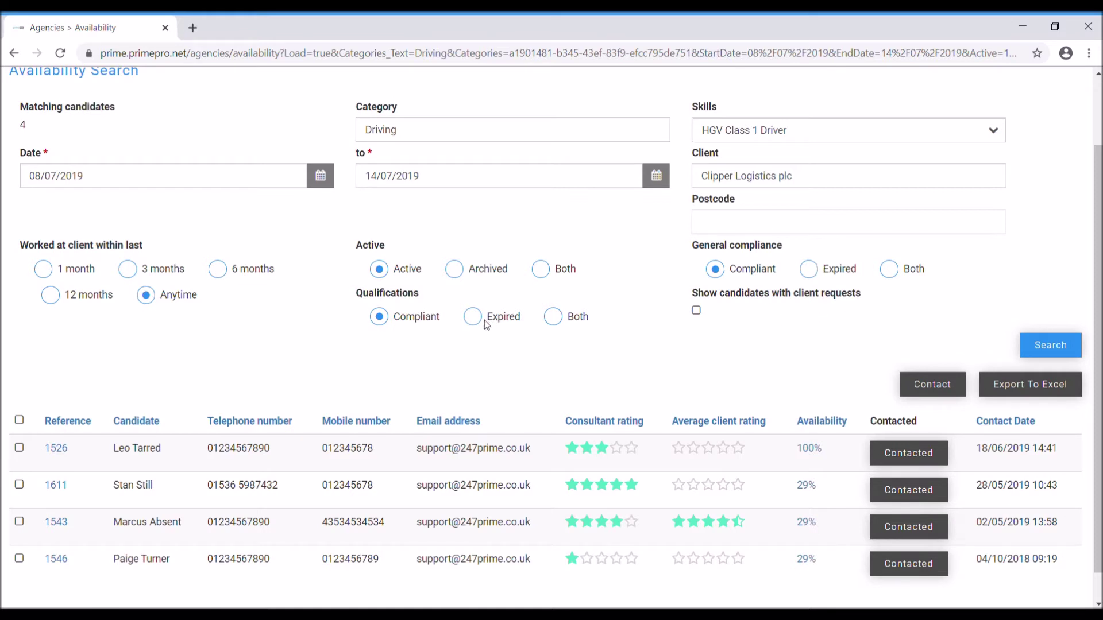
Clear the Clipper Logistics plc client filter and search for expired qualifications, giving 6 drivers
{"action": "left_click", "coordinate": [820, 184]}
{"action": "key", "text": "BackSpace"}
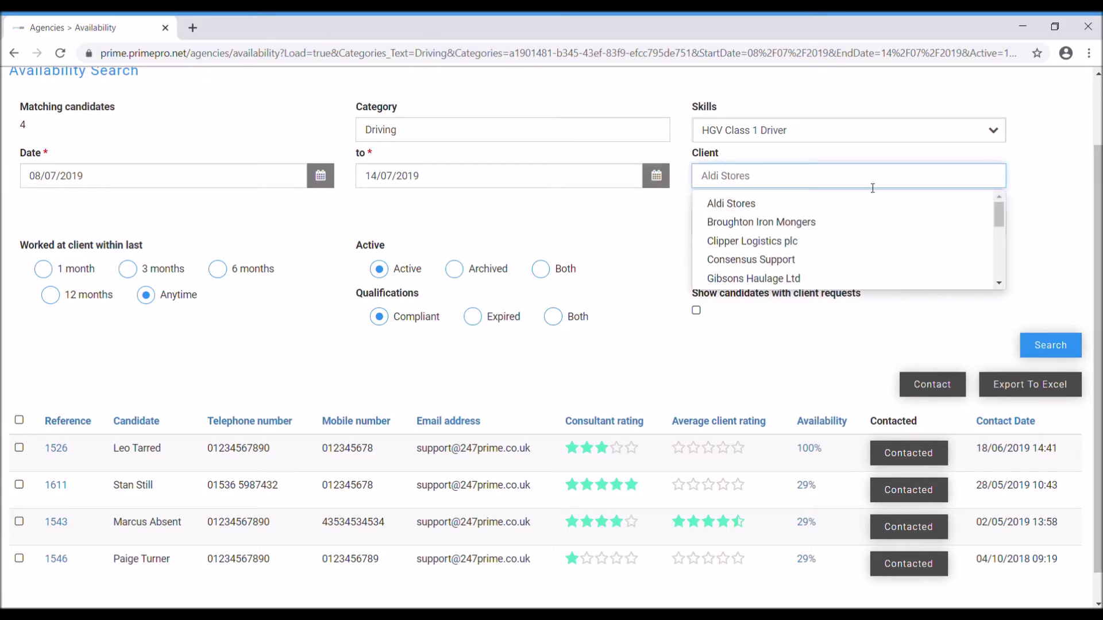
{"action": "left_click", "coordinate": [661, 363]}
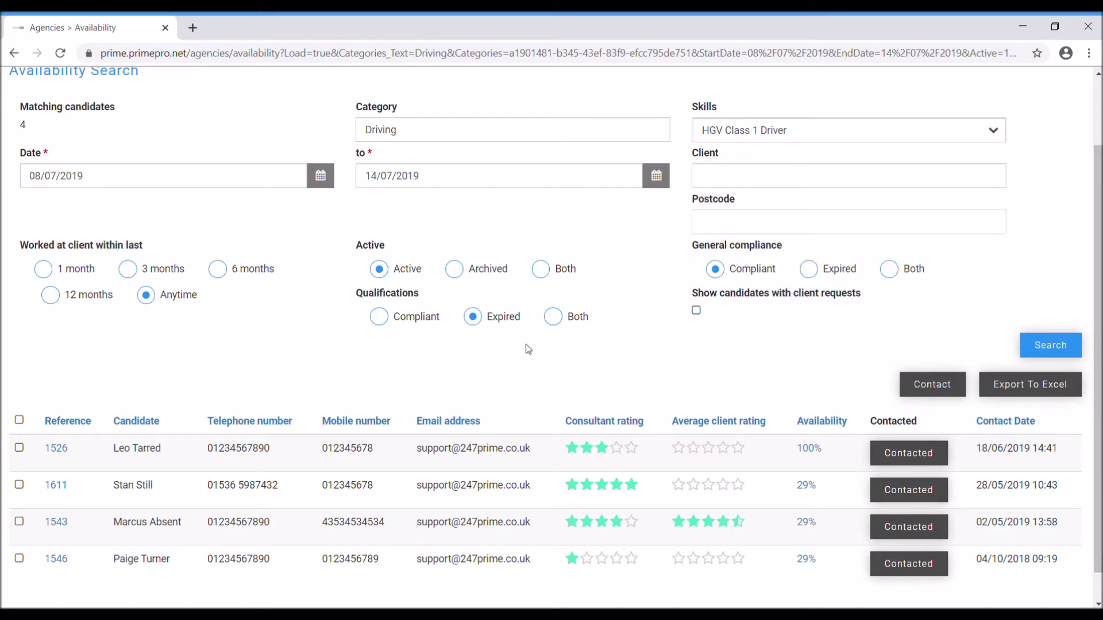
{"action": "left_click", "coordinate": [1064, 345]}
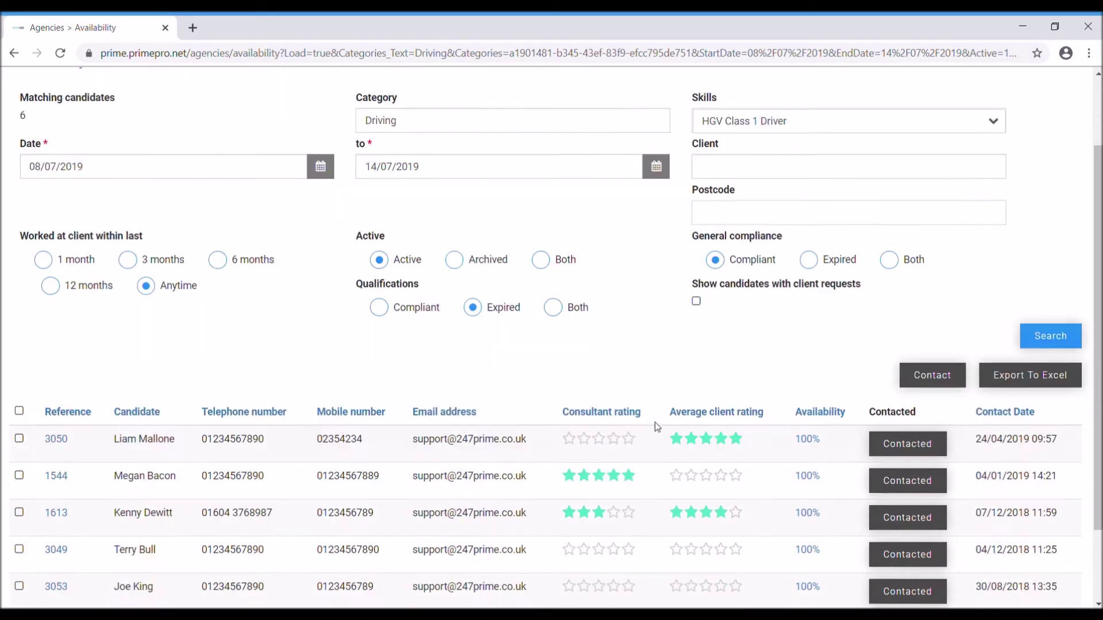
{"action": "scroll", "coordinate": [666, 419], "scroll_direction": "down", "scroll_amount": 2}
{"action": "scroll", "coordinate": [666, 419], "scroll_direction": "down", "scroll_amount": 1}
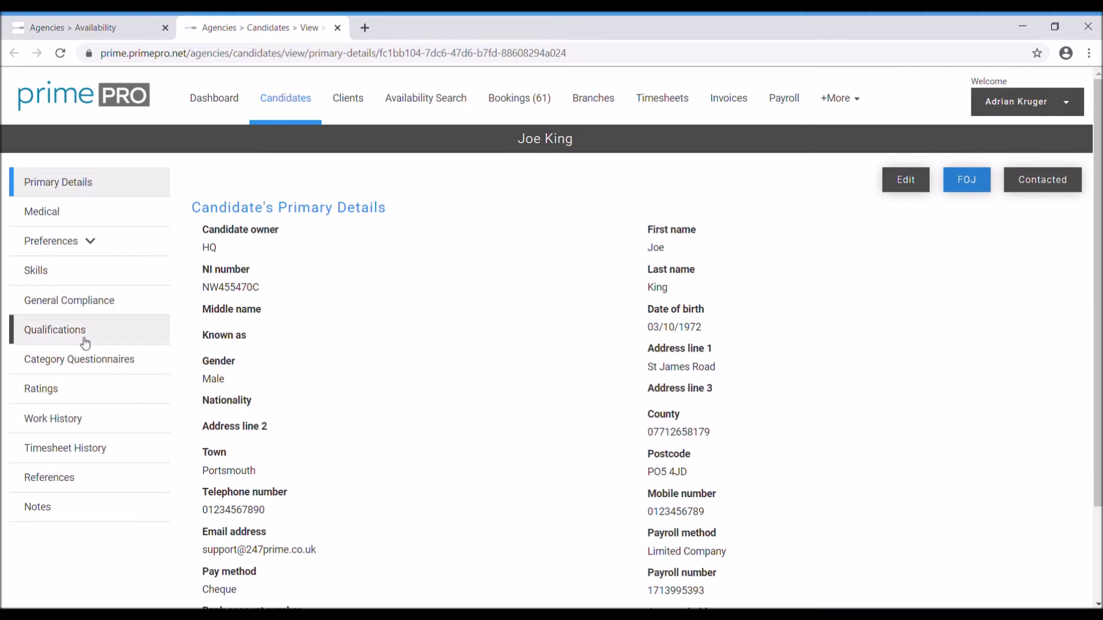
{"action": "left_click", "coordinate": [81, 338]}
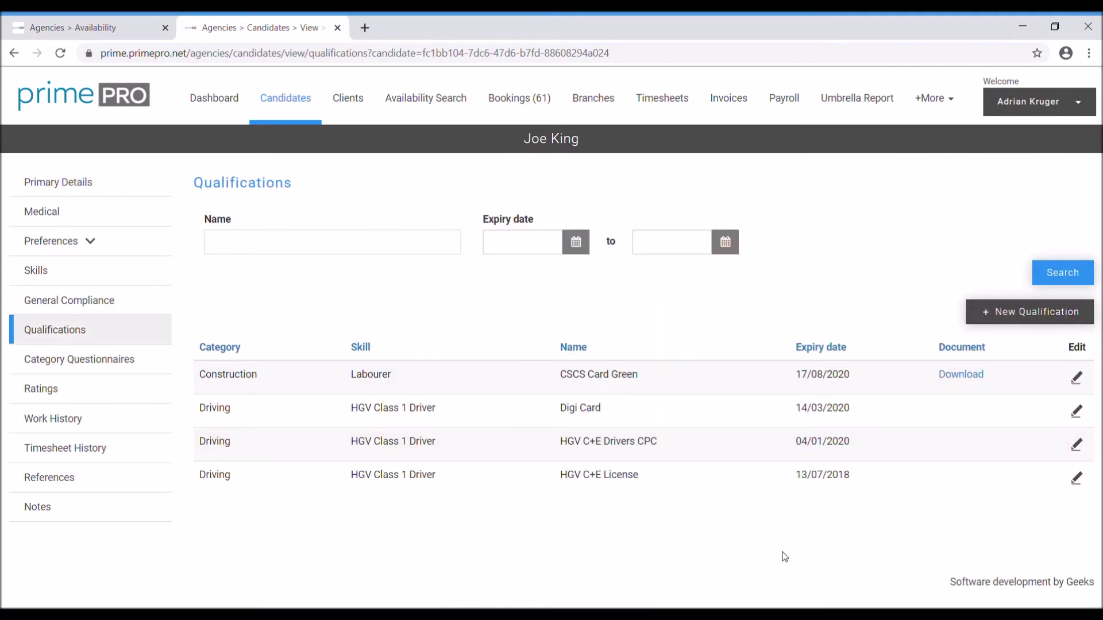
{"action": "left_click_drag", "start_coordinate": [868, 475], "coordinate": [804, 478]}
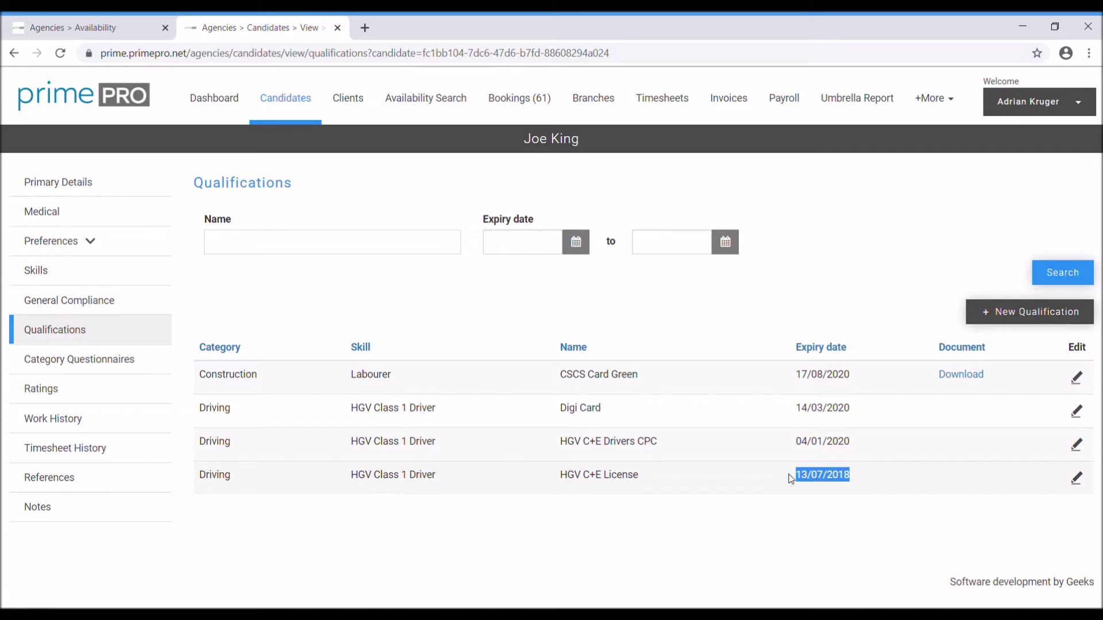
{"action": "double_click", "coordinate": [630, 476]}
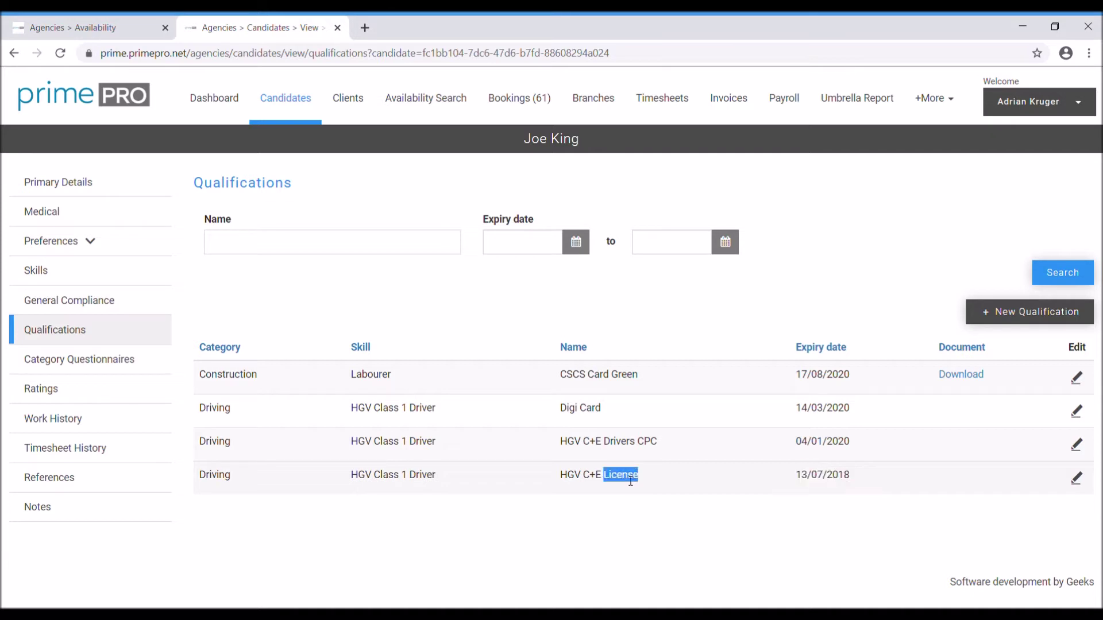
{"action": "left_click", "coordinate": [656, 501]}
{"action": "left_click", "coordinate": [1078, 479]}
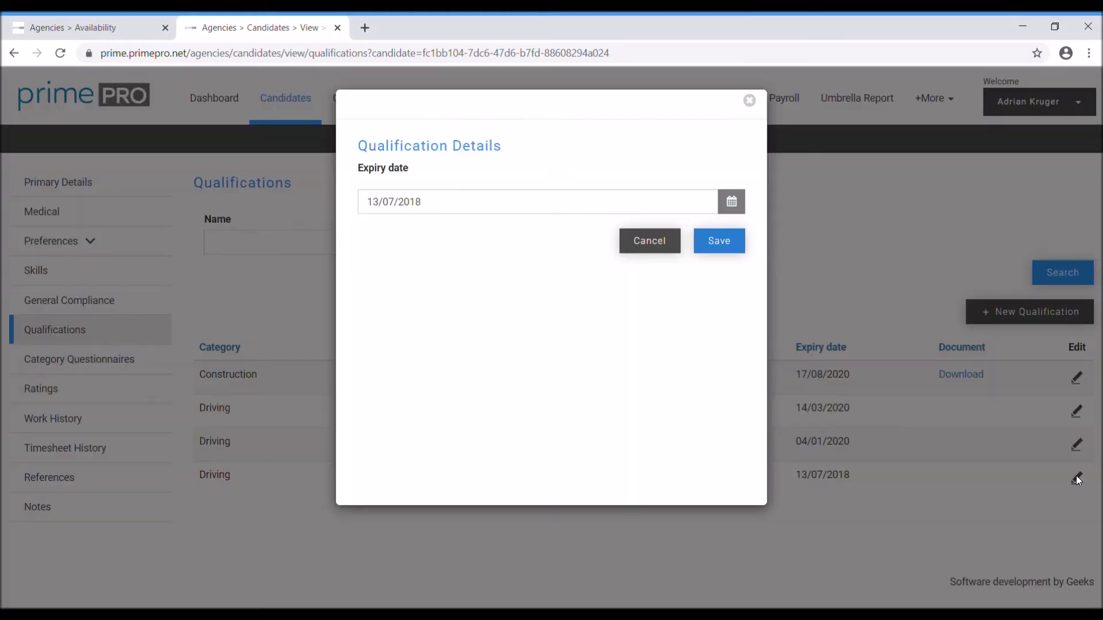
{"action": "left_click", "coordinate": [644, 248]}
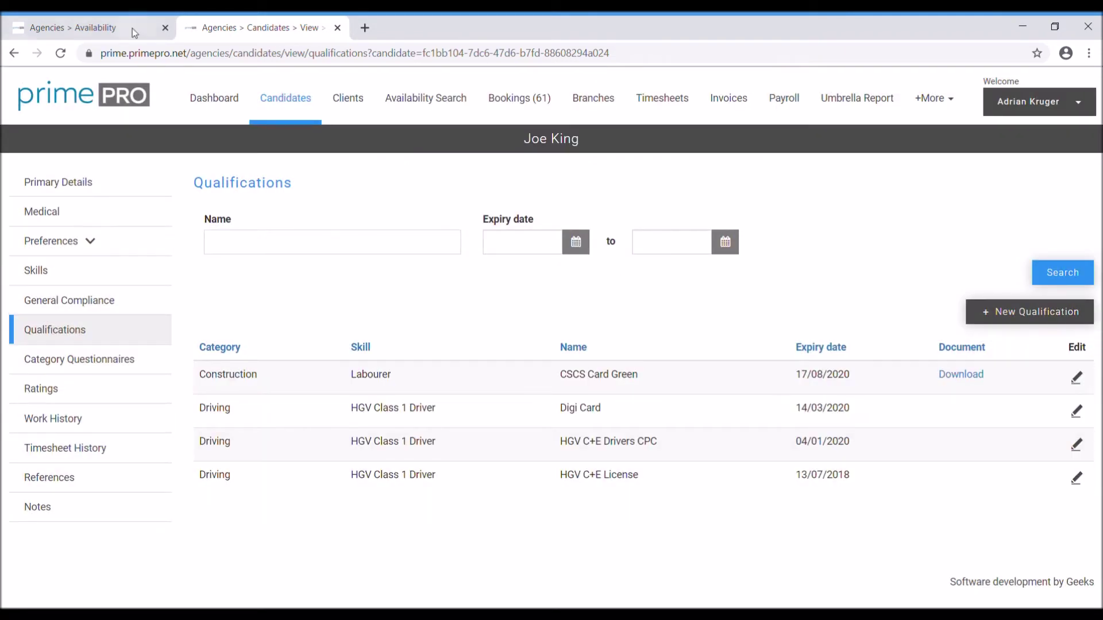
{"action": "left_click", "coordinate": [338, 28]}
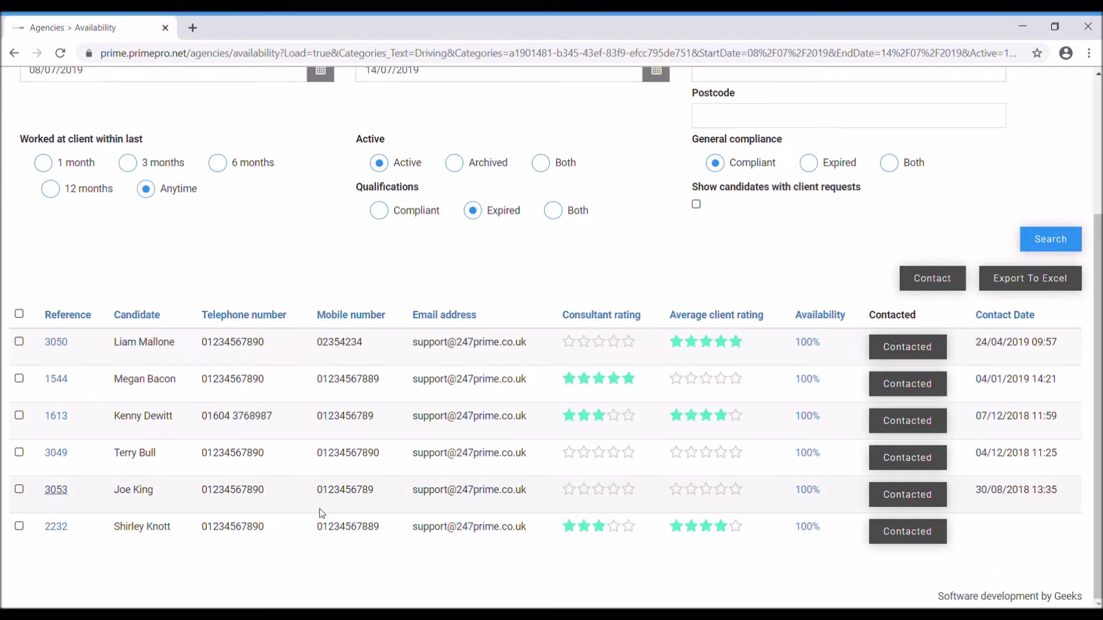
{"action": "left_click", "coordinate": [55, 343]}
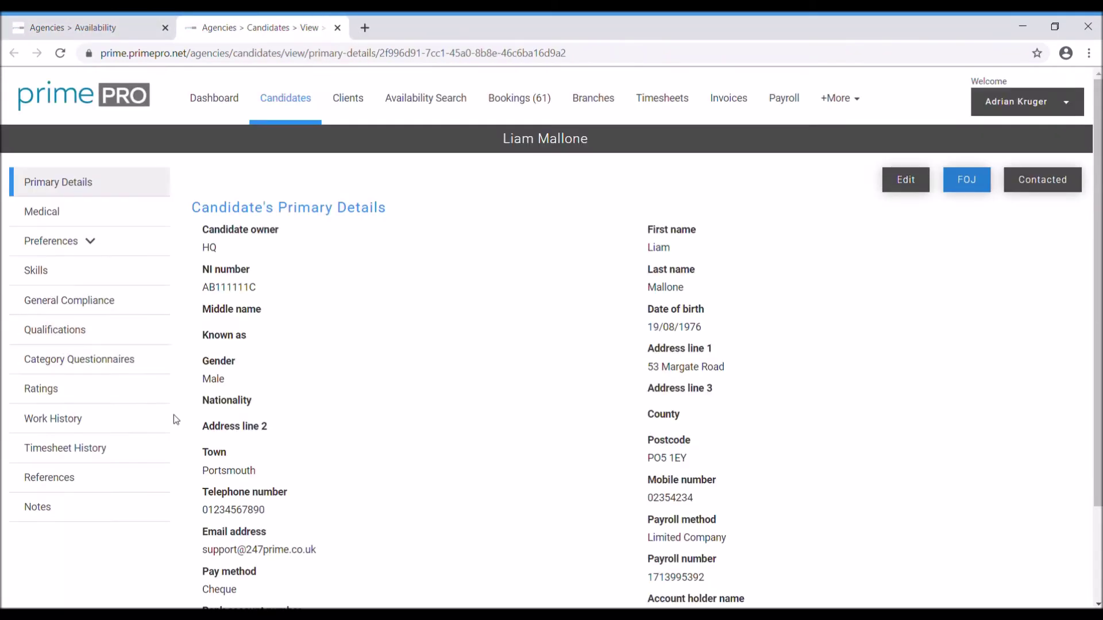
{"action": "left_click", "coordinate": [94, 279]}
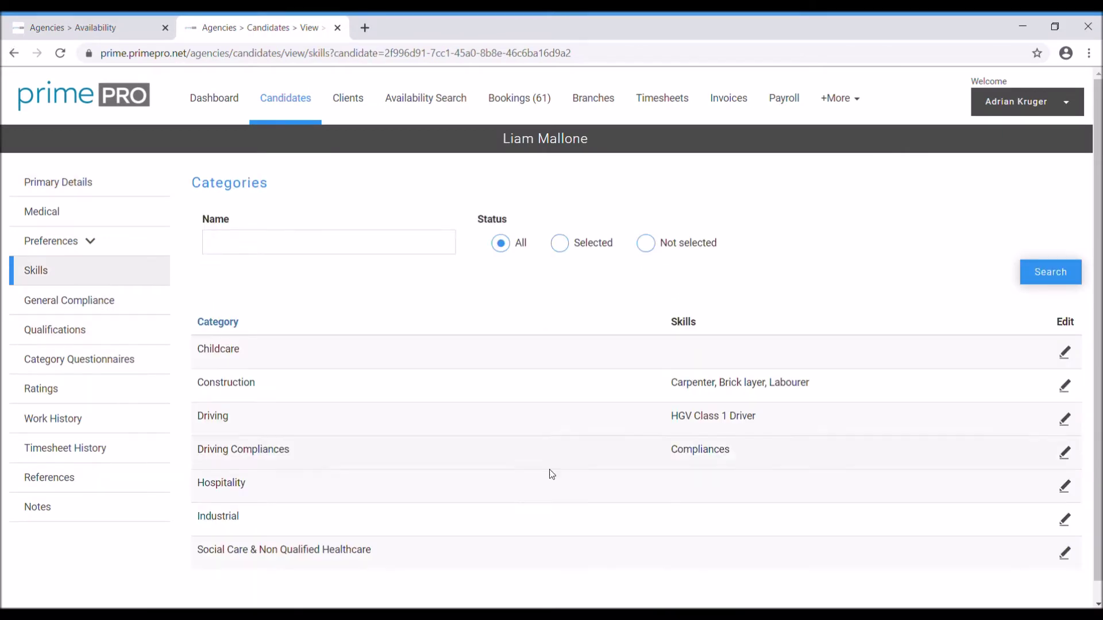
{"action": "left_click_drag", "start_coordinate": [805, 431], "coordinate": [672, 425]}
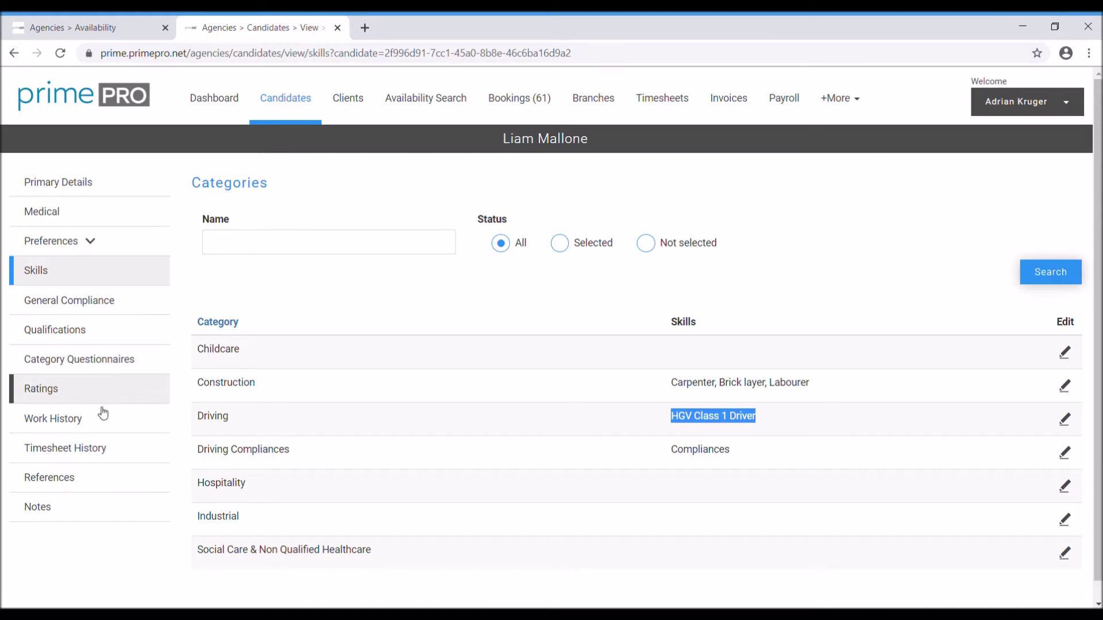
{"action": "left_click", "coordinate": [112, 335]}
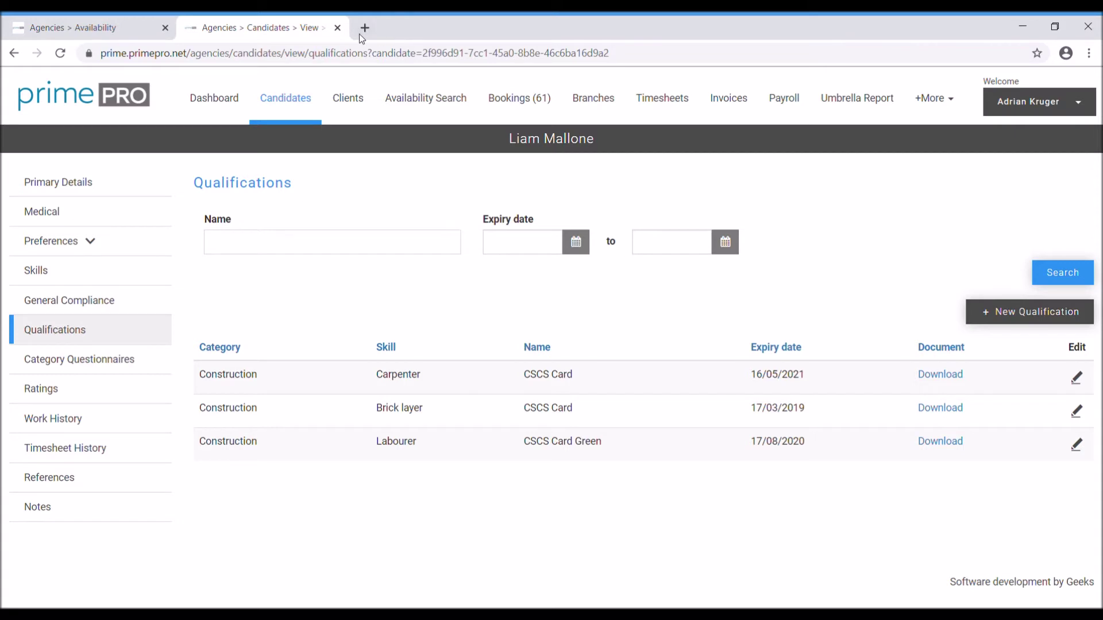
{"action": "left_click", "coordinate": [338, 27]}
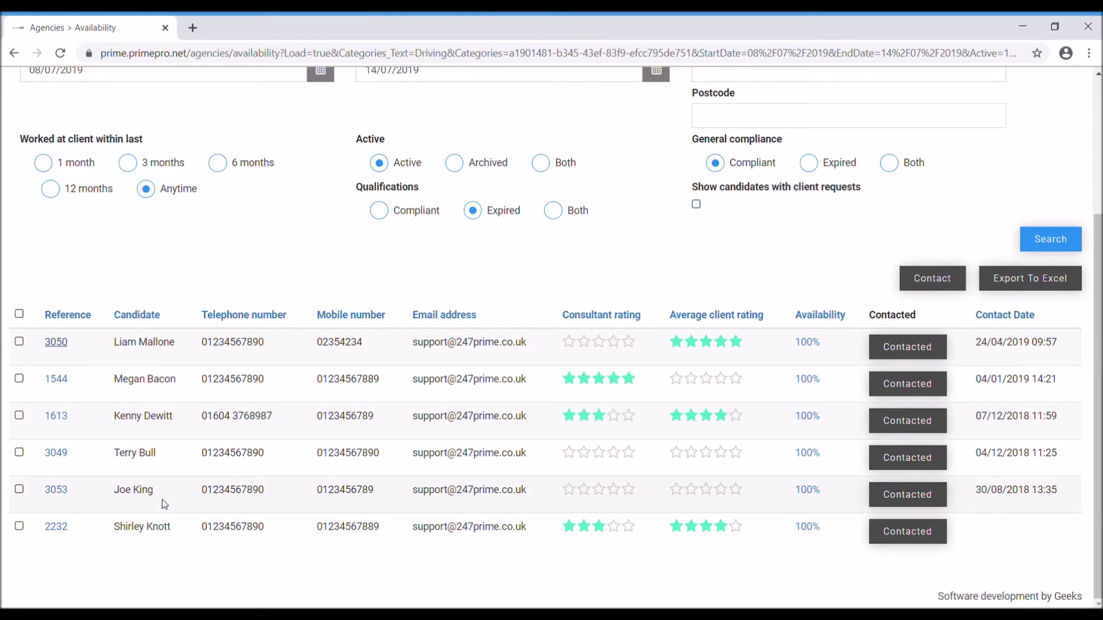
Add the Expired general compliance filter and search, leaving one 100%-available candidate
{"action": "scroll", "coordinate": [730, 516], "scroll_direction": "up", "scroll_amount": 1}
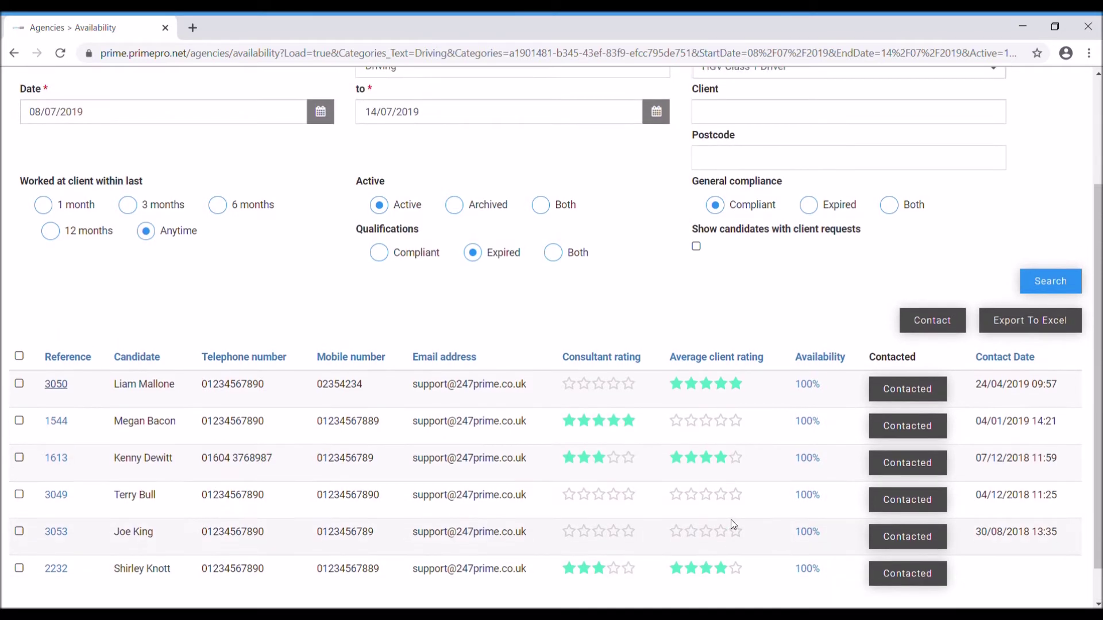
{"action": "scroll", "coordinate": [739, 527], "scroll_direction": "down", "scroll_amount": 1}
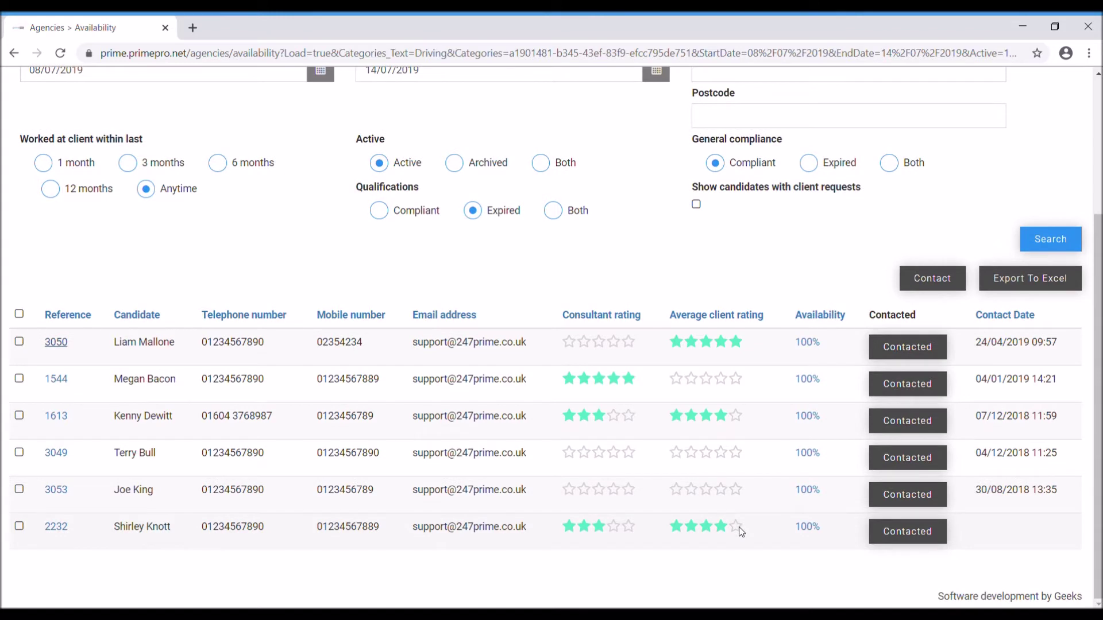
{"action": "scroll", "coordinate": [737, 529], "scroll_direction": "up", "scroll_amount": 2}
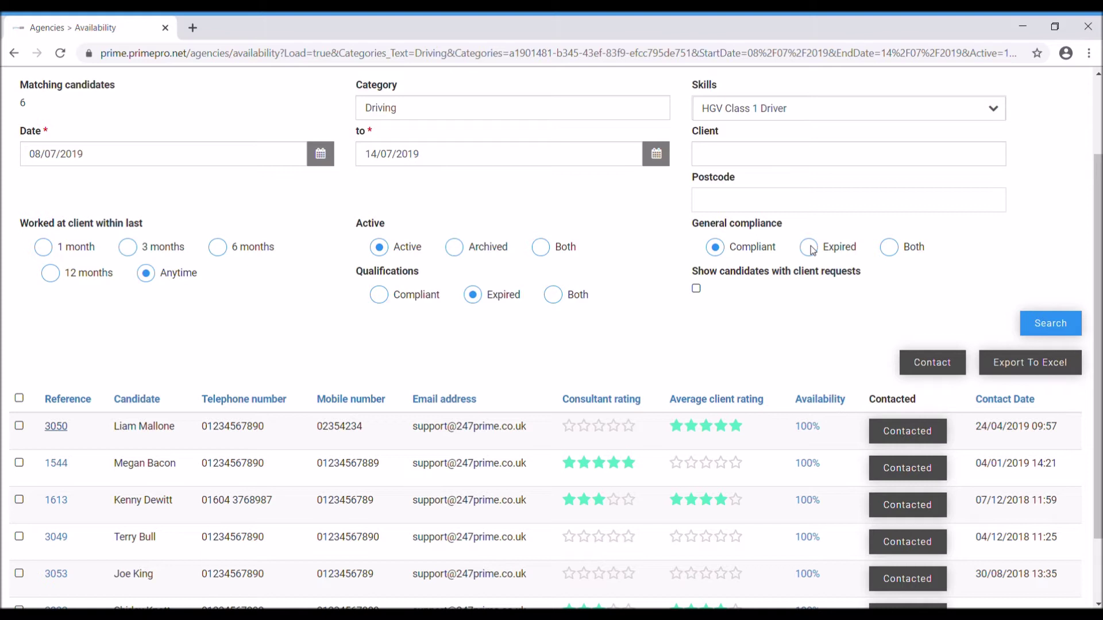
{"action": "left_click", "coordinate": [810, 248]}
{"action": "left_click", "coordinate": [1044, 336]}
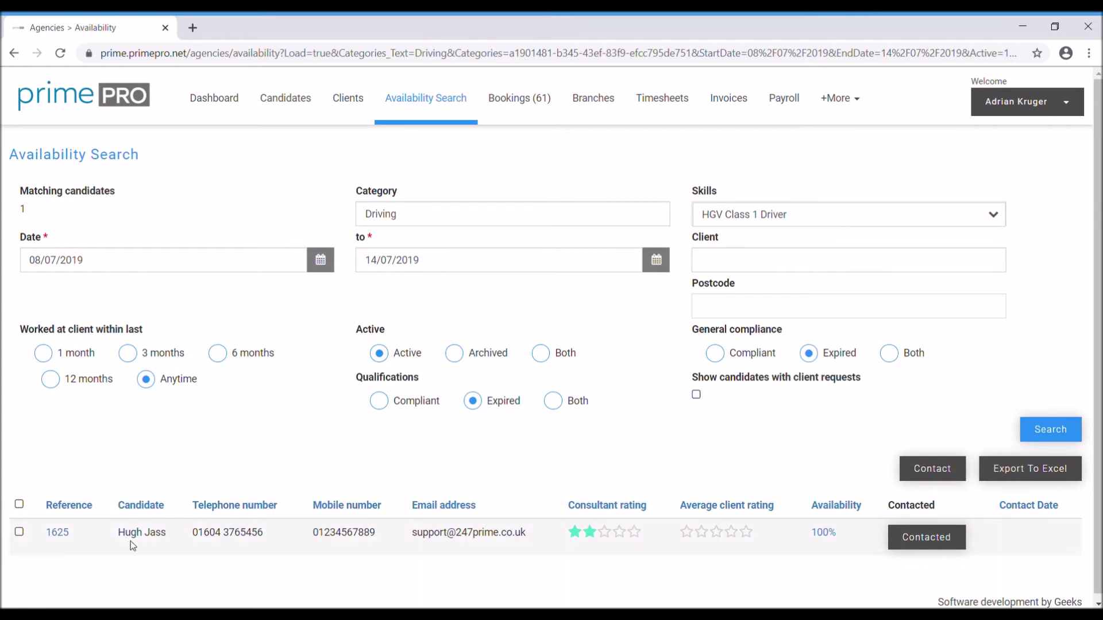
Check the candidate's general compliance, HGV Class 1 Driver skill and qualification expiry dates
{"action": "left_click", "coordinate": [58, 532]}
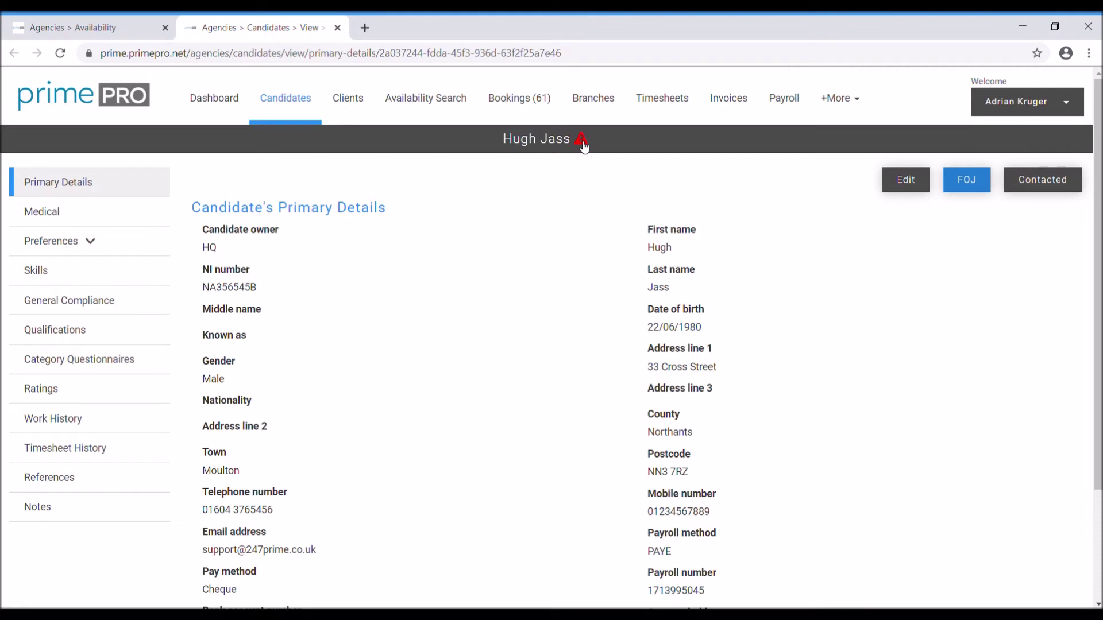
{"action": "left_click", "coordinate": [65, 310]}
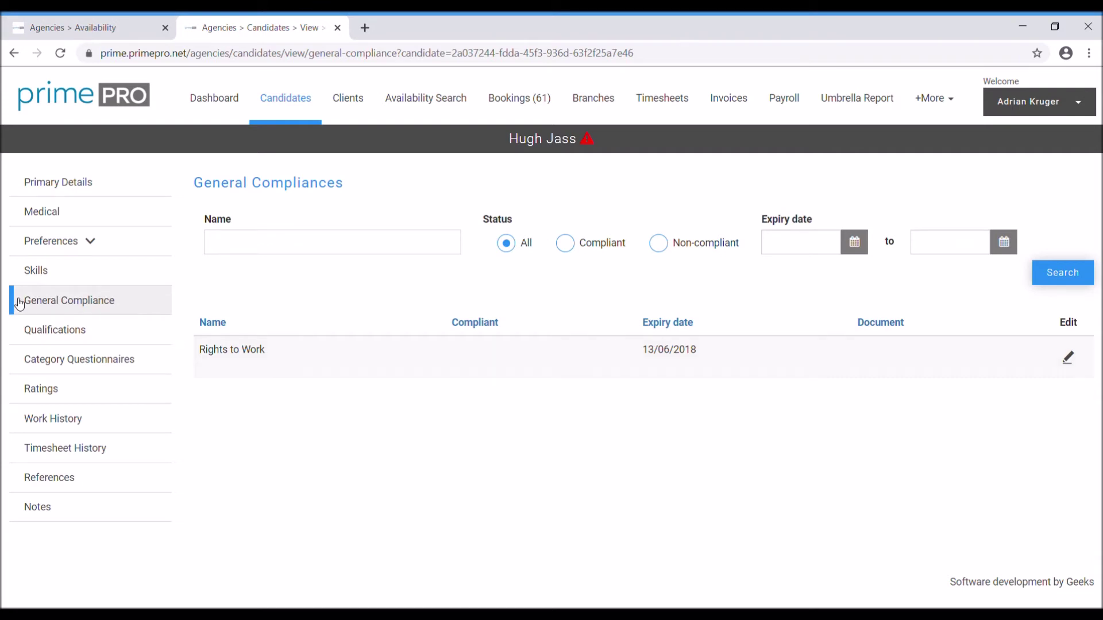
{"action": "left_click", "coordinate": [107, 270]}
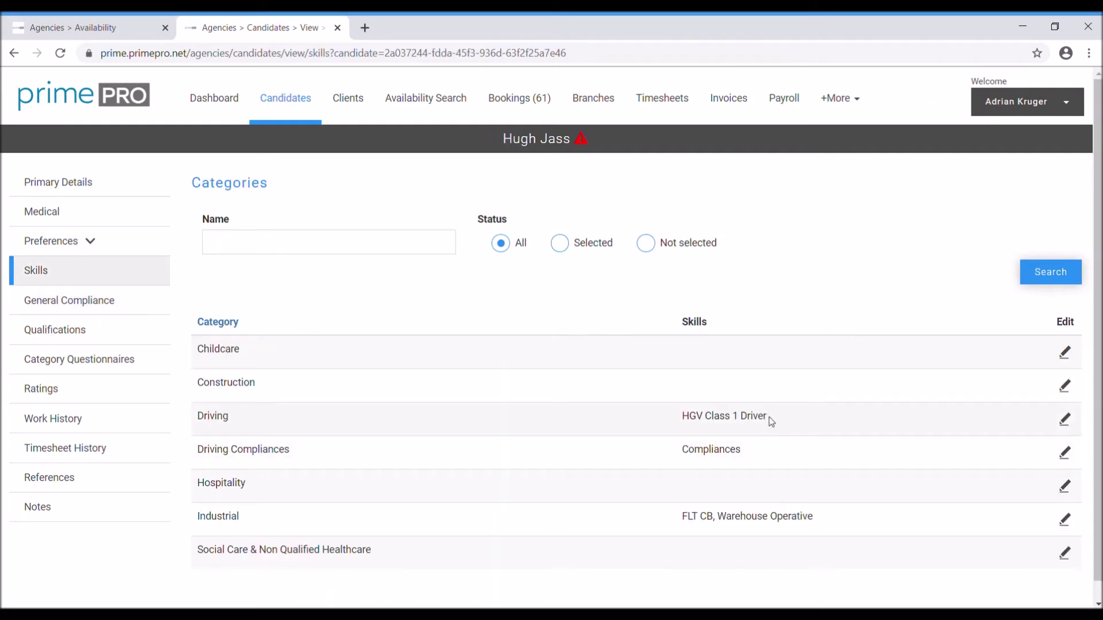
{"action": "left_click_drag", "start_coordinate": [768, 418], "coordinate": [651, 452]}
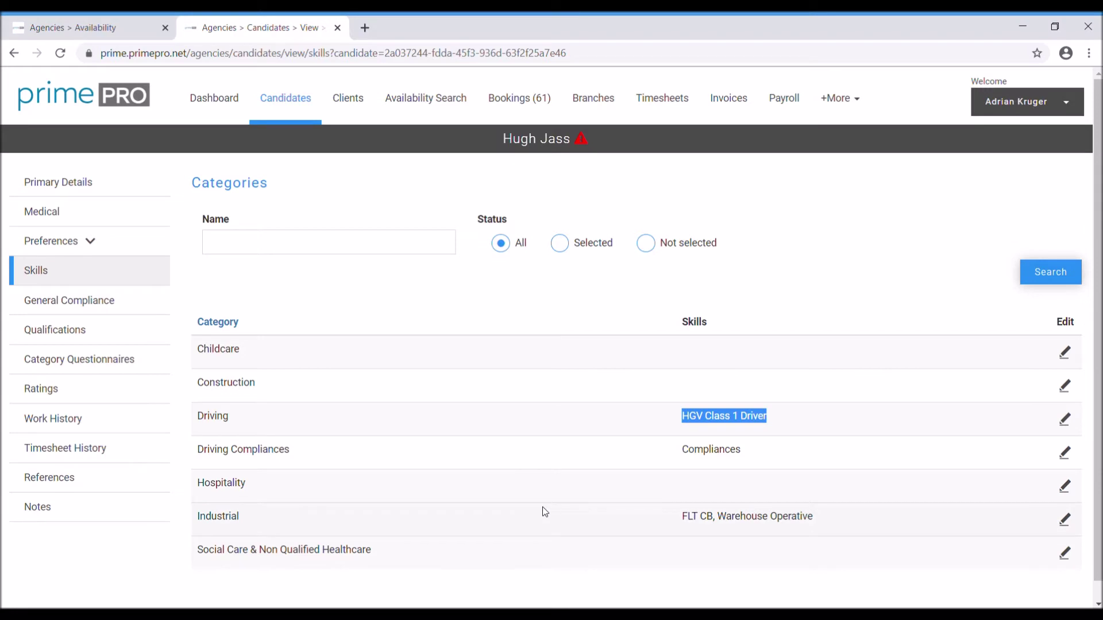
{"action": "left_click", "coordinate": [91, 333]}
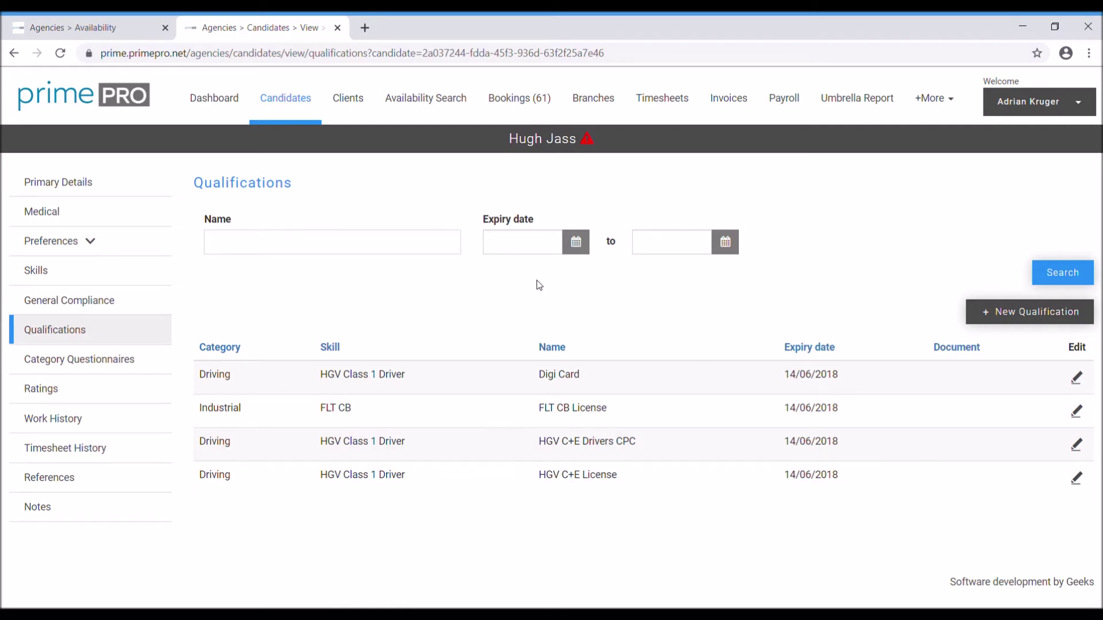
{"action": "left_click", "coordinate": [293, 110]}
Set the Active filter to Archived, then go to the full Candidates list
{"action": "left_click", "coordinate": [86, 27]}
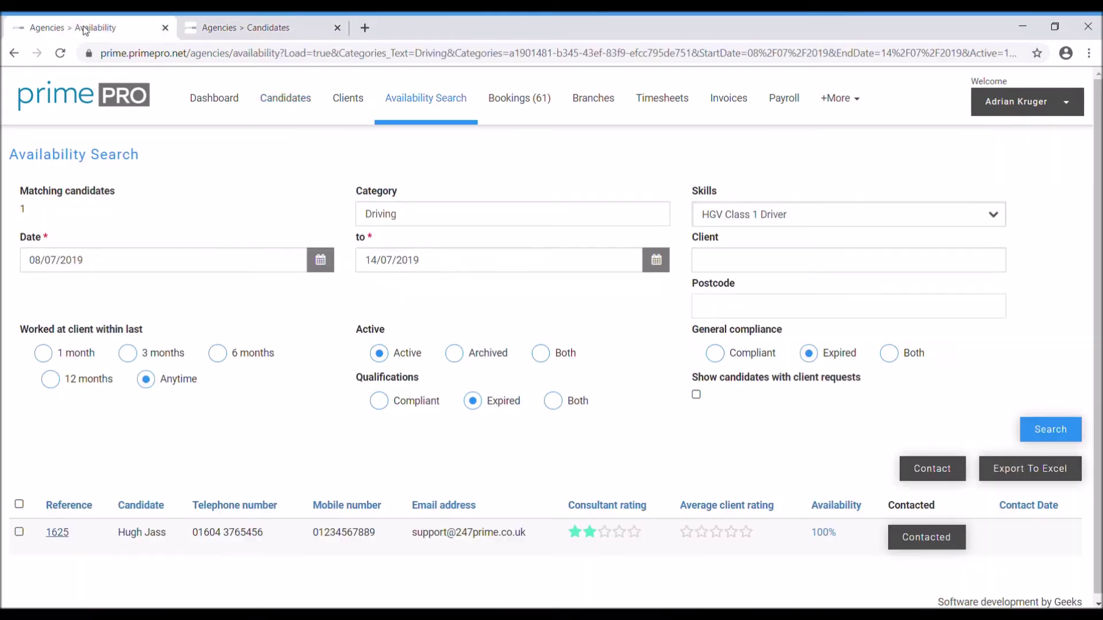
{"action": "scroll", "coordinate": [726, 388], "scroll_direction": "down", "scroll_amount": 1}
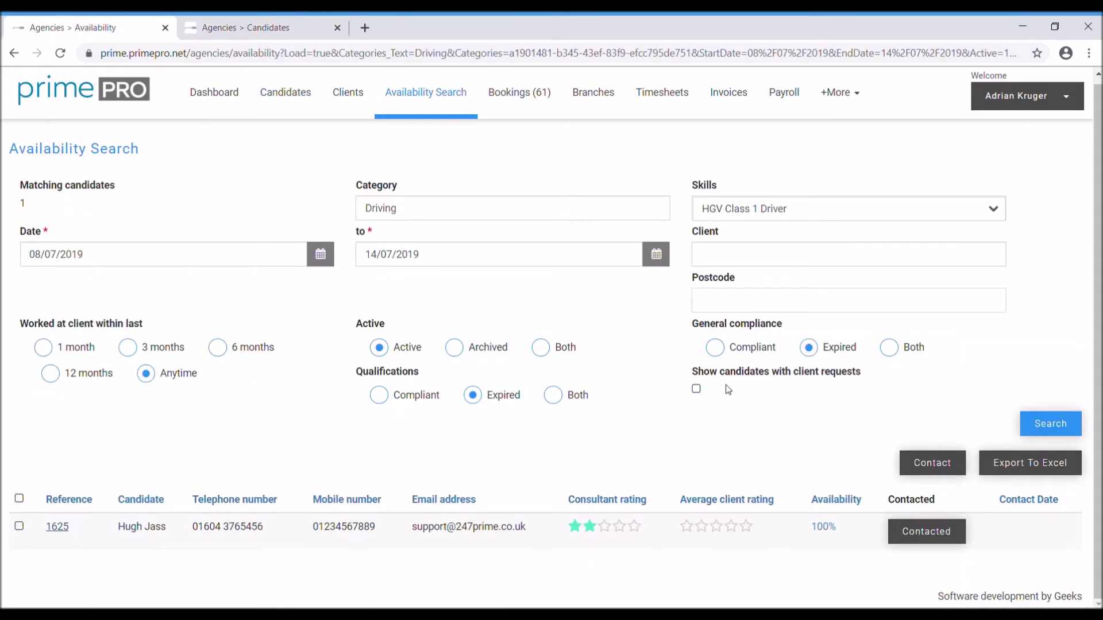
{"action": "left_click", "coordinate": [454, 350]}
{"action": "left_click", "coordinate": [277, 28]}
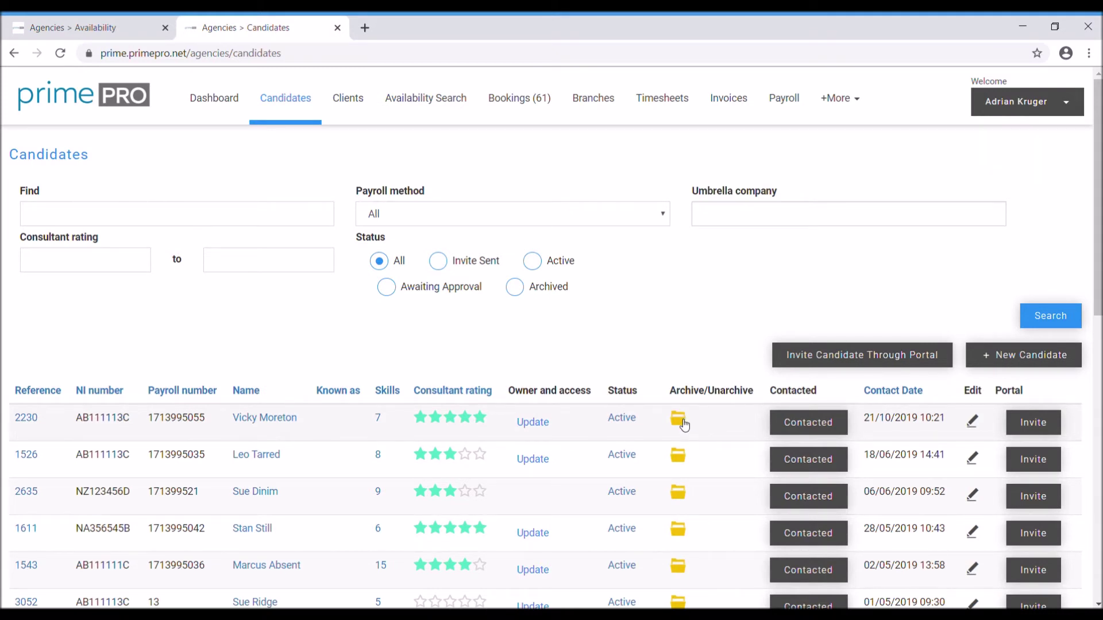
Filter the Candidates list by Status to show only Active candidates
{"action": "scroll", "coordinate": [692, 423], "scroll_direction": "down", "scroll_amount": 2}
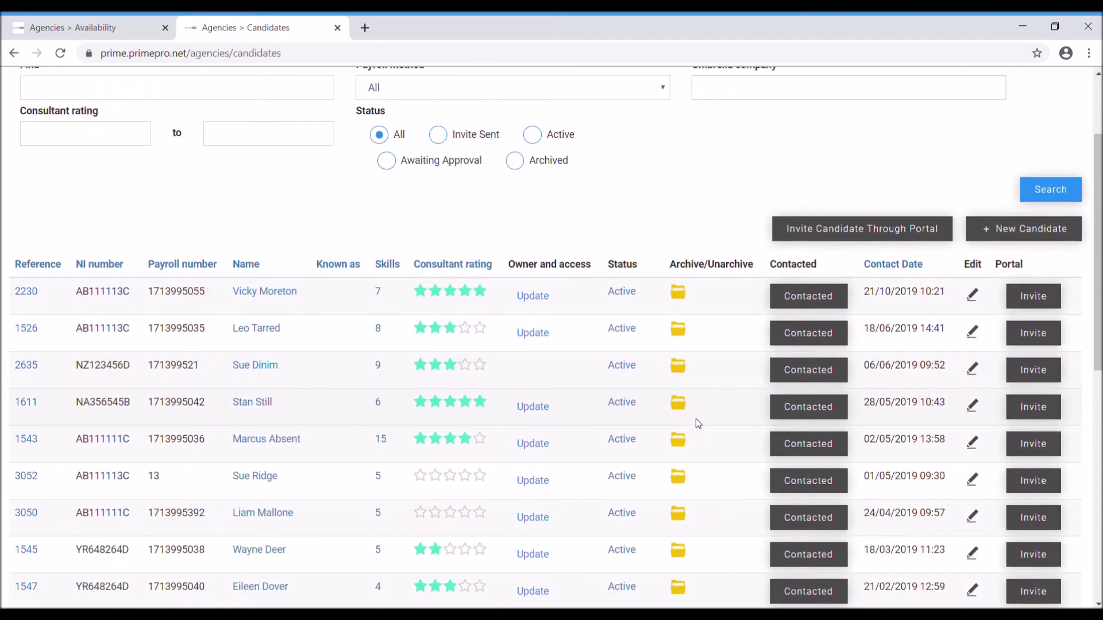
{"action": "scroll", "coordinate": [697, 423], "scroll_direction": "down", "scroll_amount": 1}
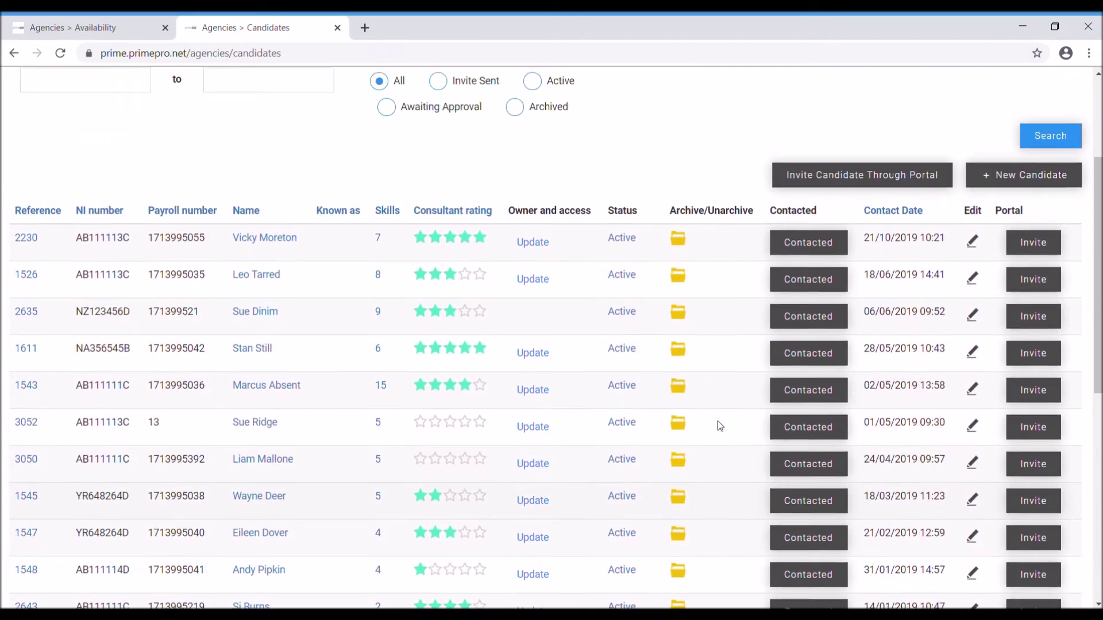
{"action": "scroll", "coordinate": [678, 272], "scroll_direction": "up", "scroll_amount": 1}
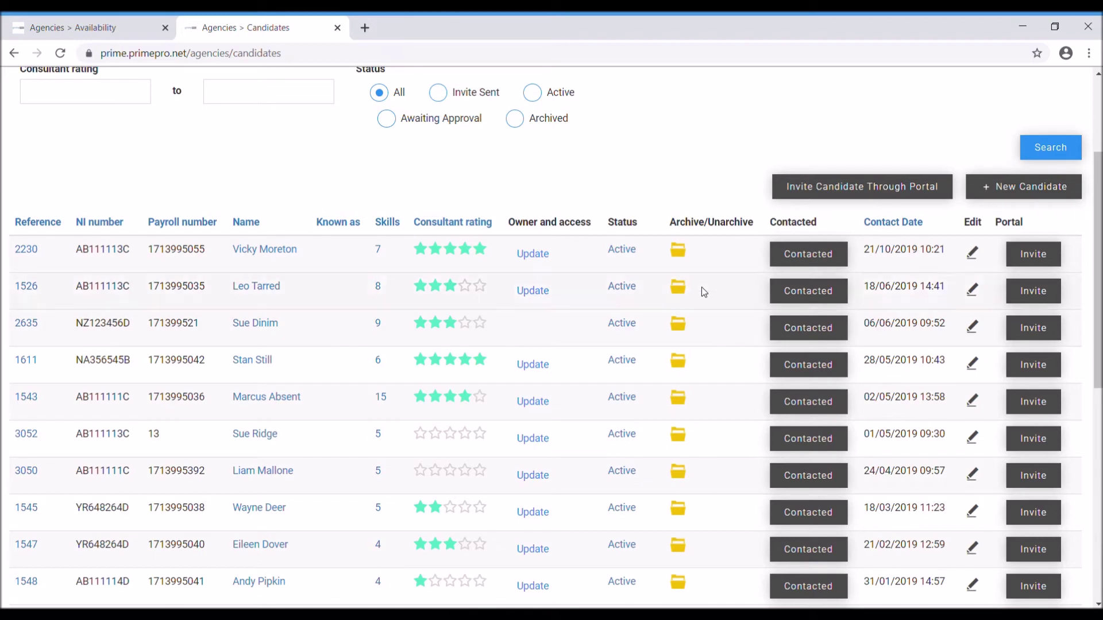
{"action": "scroll", "coordinate": [707, 270], "scroll_direction": "down", "scroll_amount": 6}
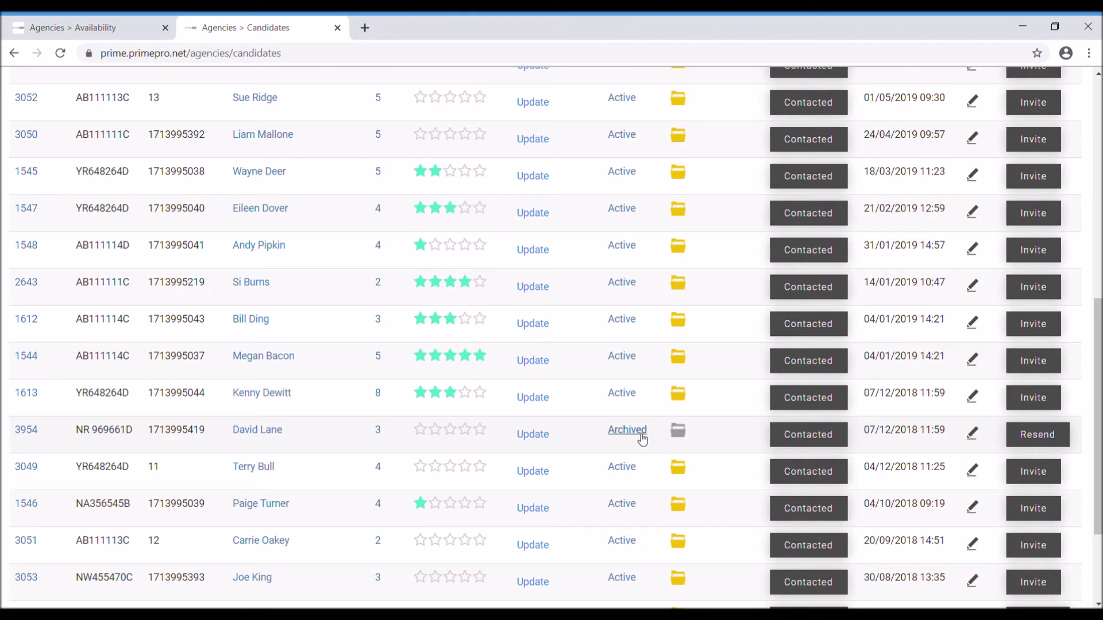
{"action": "scroll", "coordinate": [661, 434], "scroll_direction": "up", "scroll_amount": 4}
{"action": "scroll", "coordinate": [663, 435], "scroll_direction": "up", "scroll_amount": 3}
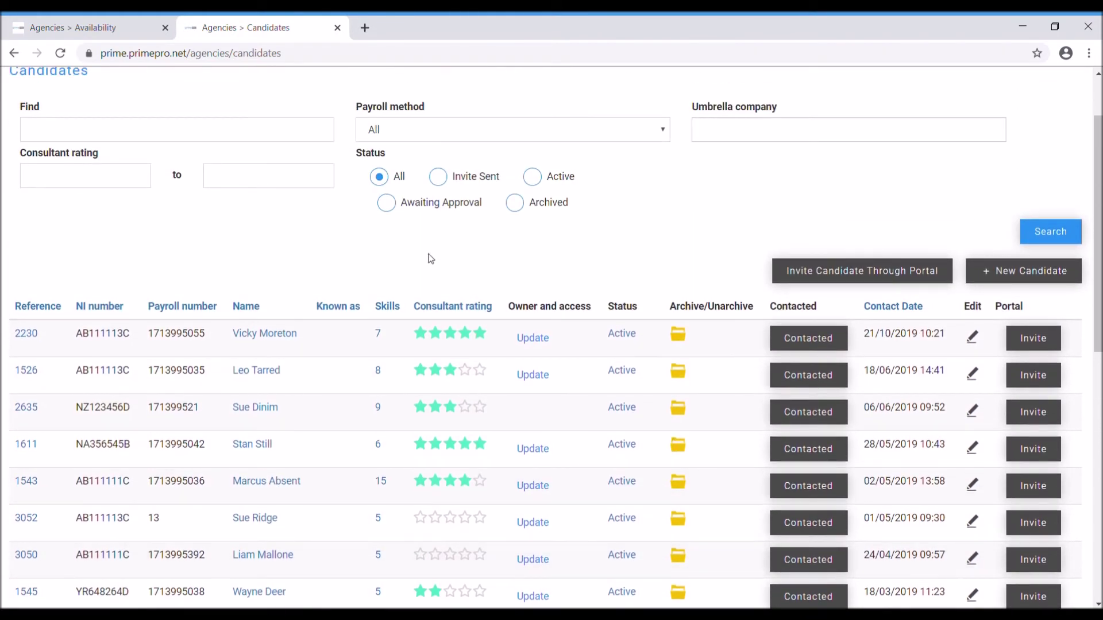
{"action": "left_click", "coordinate": [534, 178]}
{"action": "left_click", "coordinate": [1047, 232]}
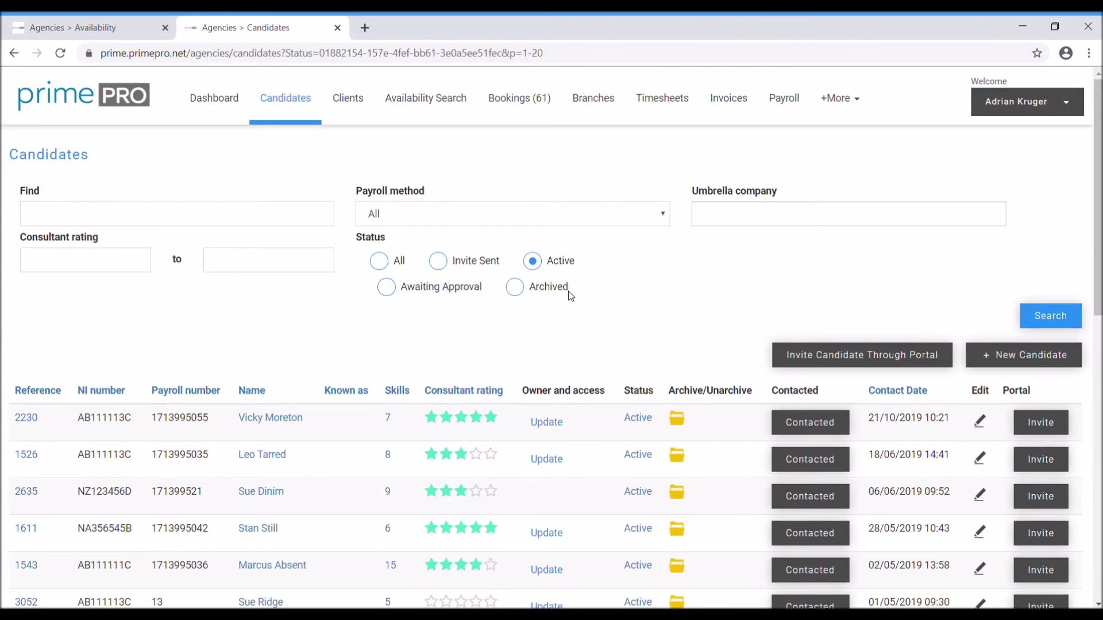
Review the filtered Candidates list and close the Candidates tab
{"action": "scroll", "coordinate": [569, 290], "scroll_direction": "down", "scroll_amount": 8}
{"action": "scroll", "coordinate": [613, 349], "scroll_direction": "up", "scroll_amount": 8}
{"action": "left_click", "coordinate": [339, 28]}
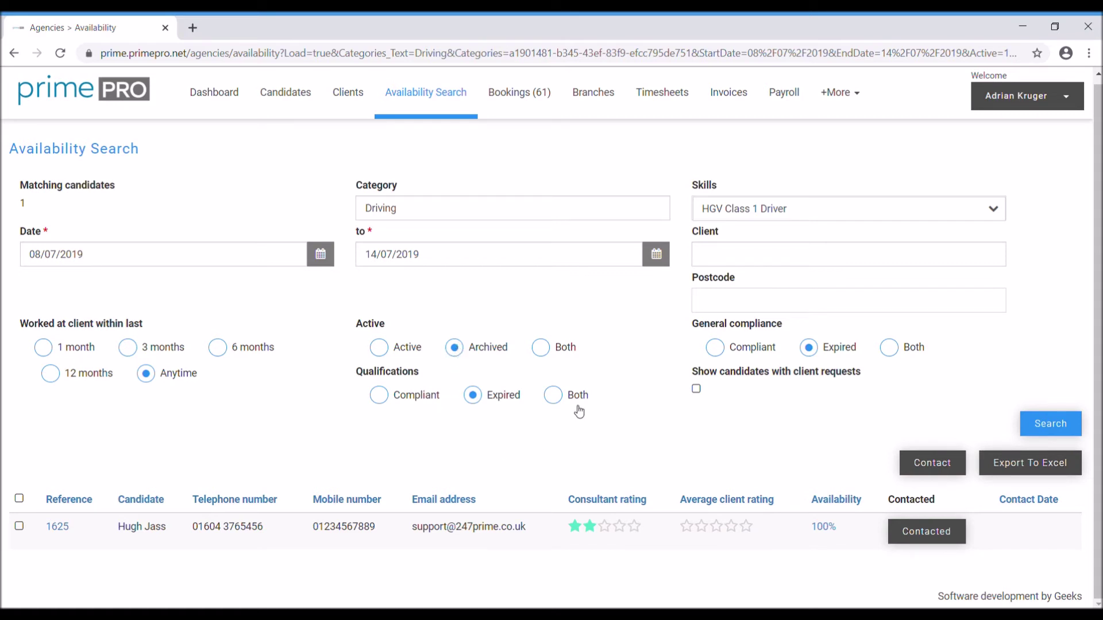
Set Qualifications and General compliance to Both and rerun the Archived search, finding one candidate
{"action": "left_click", "coordinate": [558, 404]}
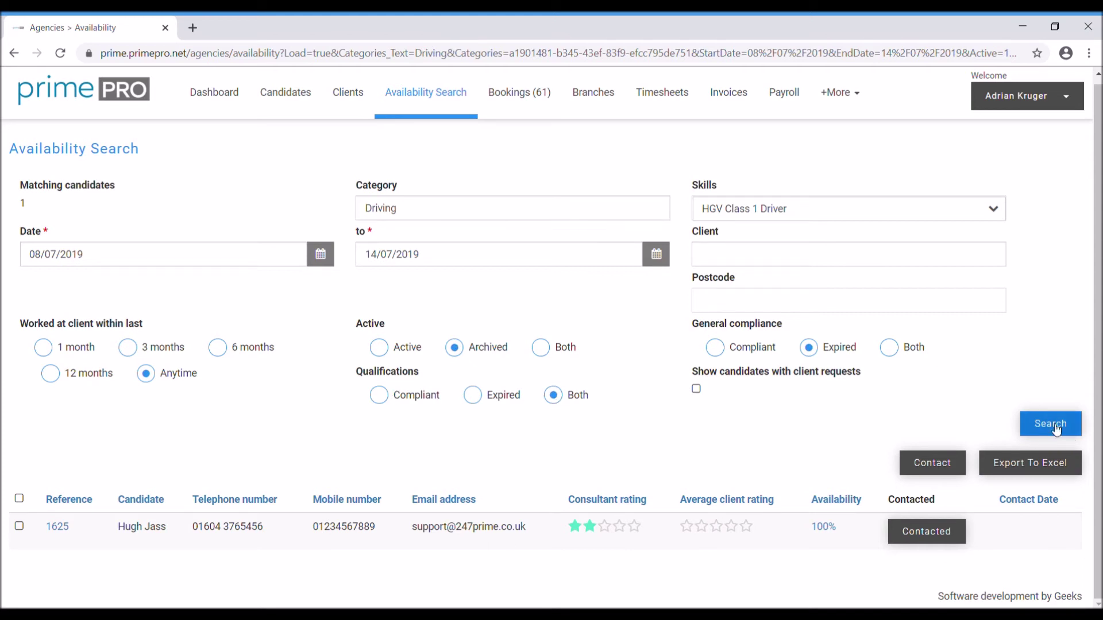
{"action": "left_click", "coordinate": [890, 351]}
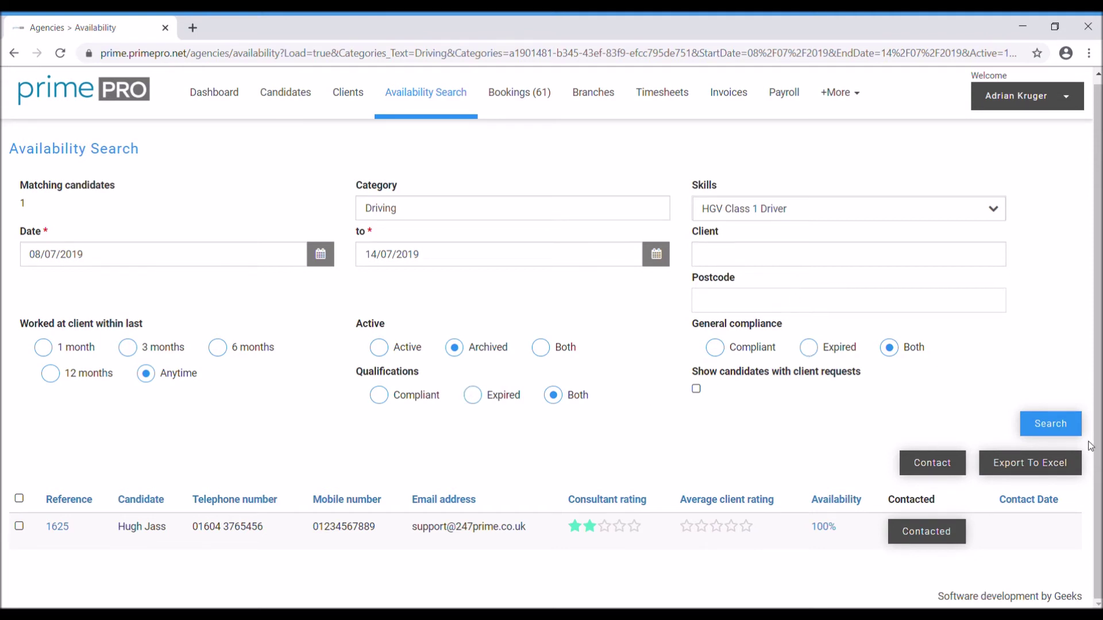
{"action": "left_click", "coordinate": [1062, 433]}
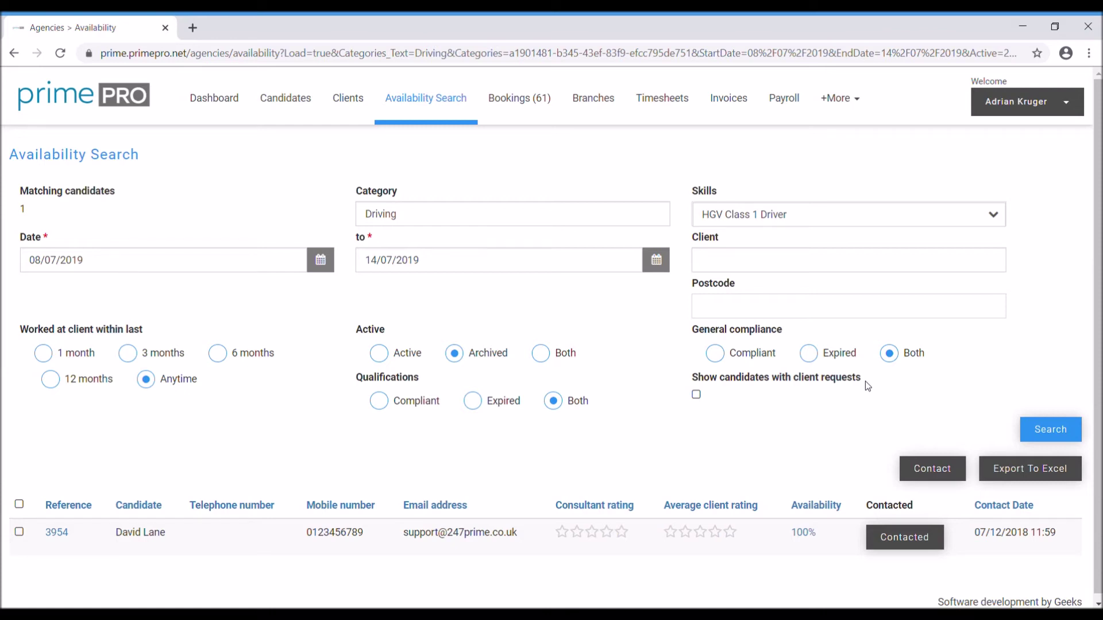
Search Active candidates with Compliant qualifications and compliance, returning six HGV Class 1 drivers
{"action": "left_click", "coordinate": [380, 354]}
{"action": "left_click", "coordinate": [377, 402]}
{"action": "left_click", "coordinate": [716, 354]}
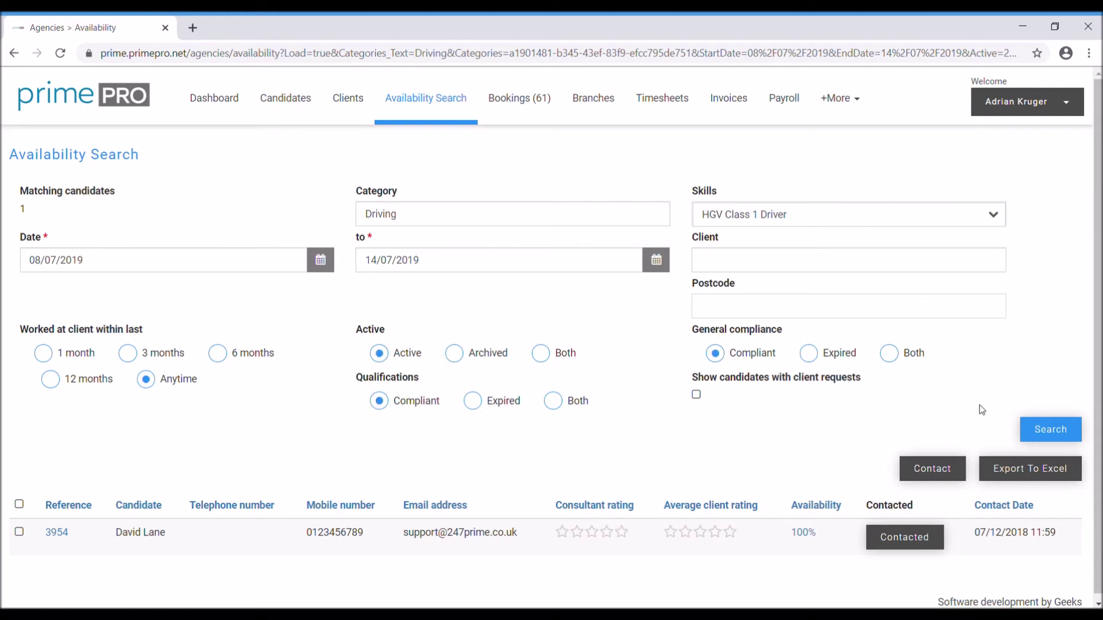
{"action": "left_click", "coordinate": [1065, 434]}
{"action": "scroll", "coordinate": [714, 423], "scroll_direction": "down", "scroll_amount": 3}
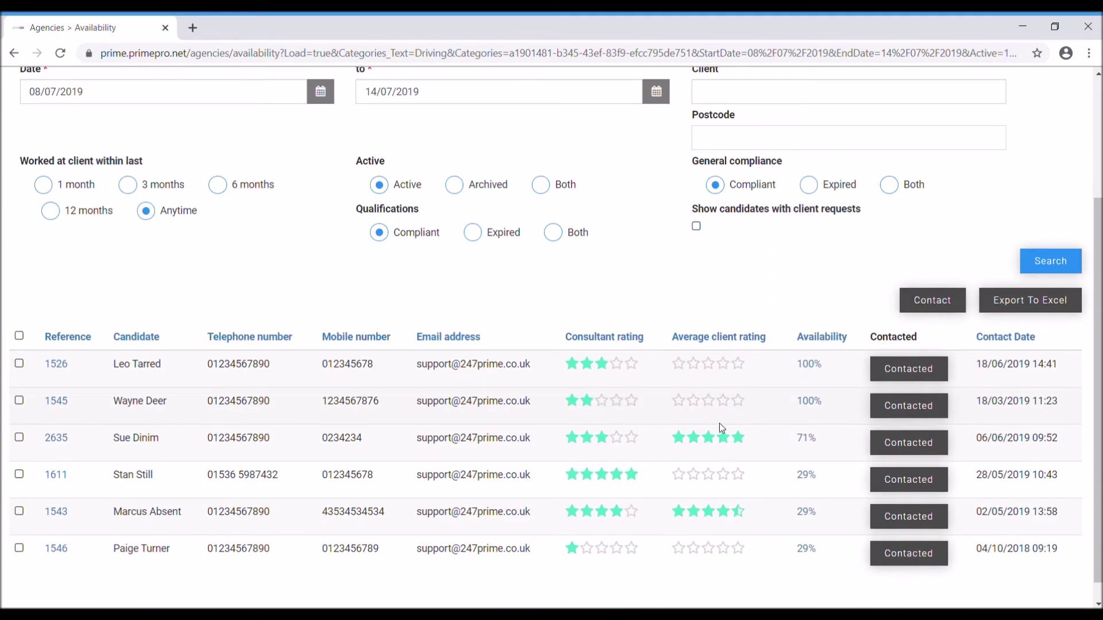
{"action": "scroll", "coordinate": [719, 423], "scroll_direction": "up", "scroll_amount": 2}
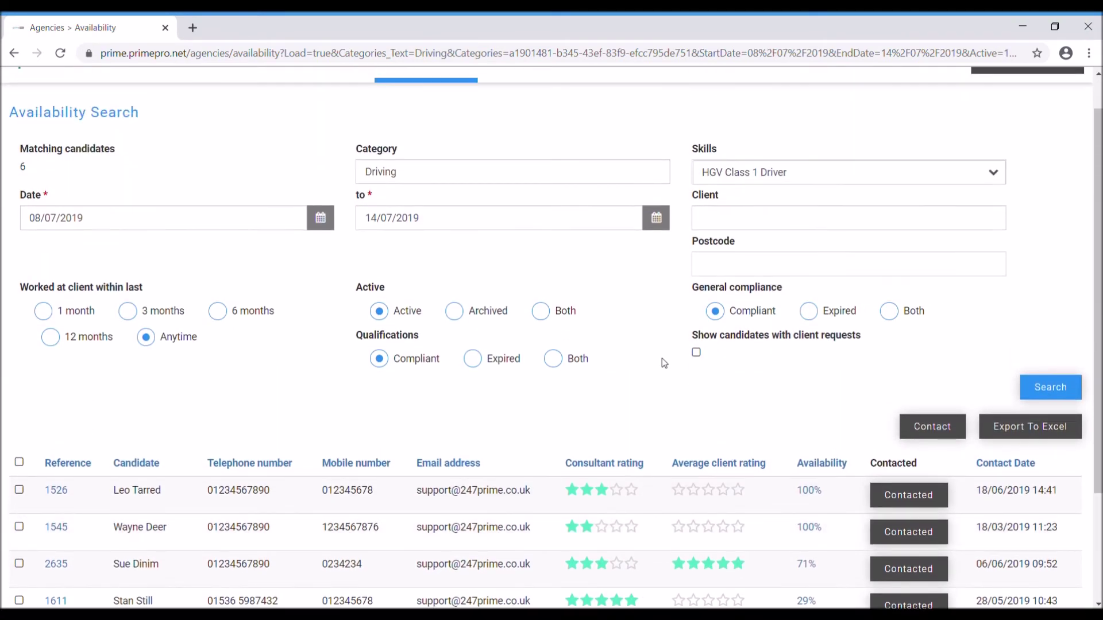
{"action": "scroll", "coordinate": [666, 363], "scroll_direction": "down", "scroll_amount": 3}
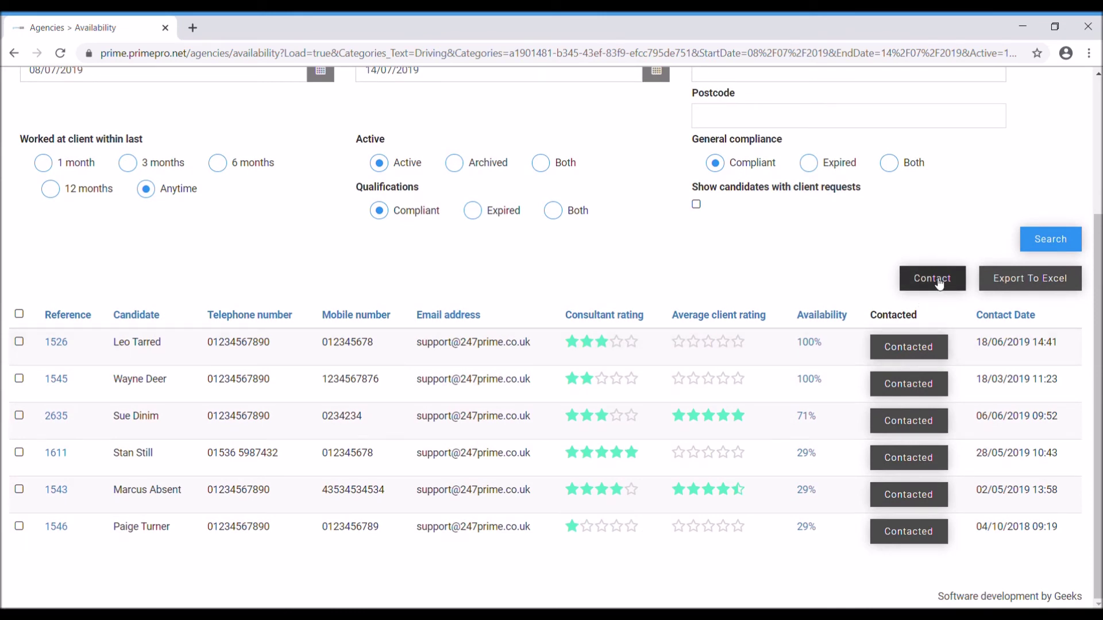
{"action": "left_click", "coordinate": [20, 315]}
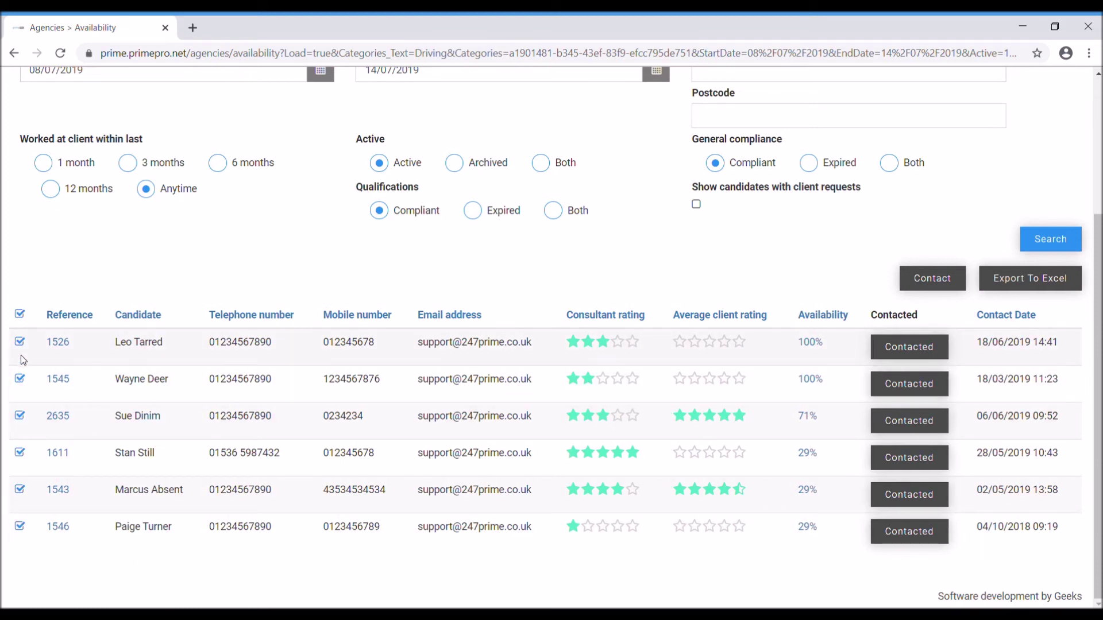
With all six driver rows selected, open the Contact form for them
{"action": "left_click", "coordinate": [19, 342]}
{"action": "left_click", "coordinate": [19, 379]}
{"action": "left_click", "coordinate": [19, 378]}
{"action": "left_click", "coordinate": [19, 342]}
{"action": "left_click", "coordinate": [931, 281]}
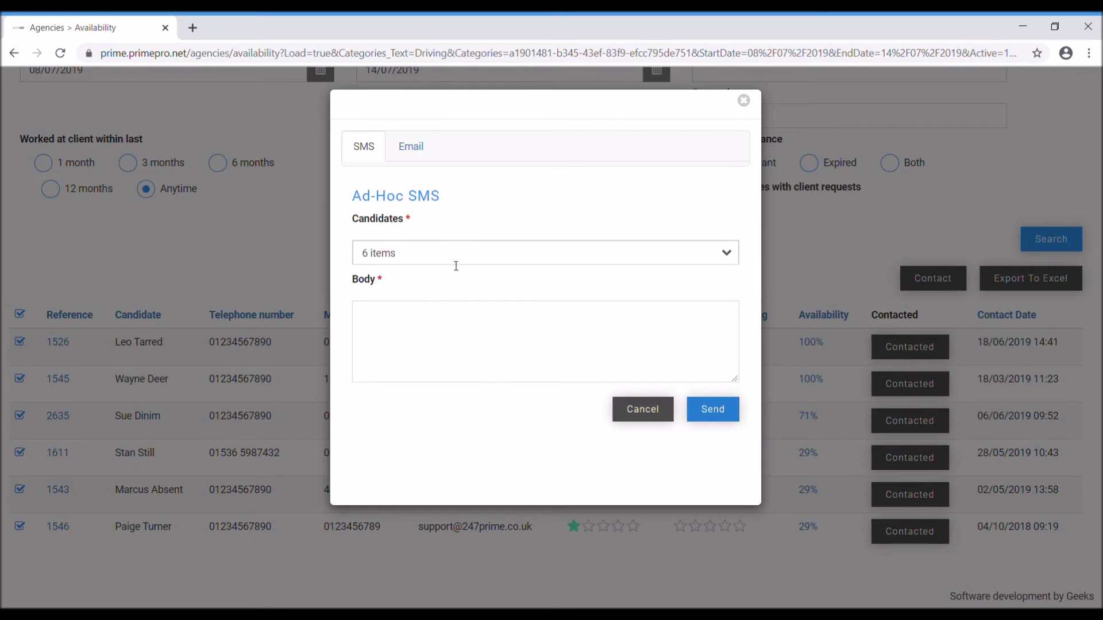
Review the six recipients on the SMS tab and start the SMS message body
{"action": "left_click", "coordinate": [410, 158]}
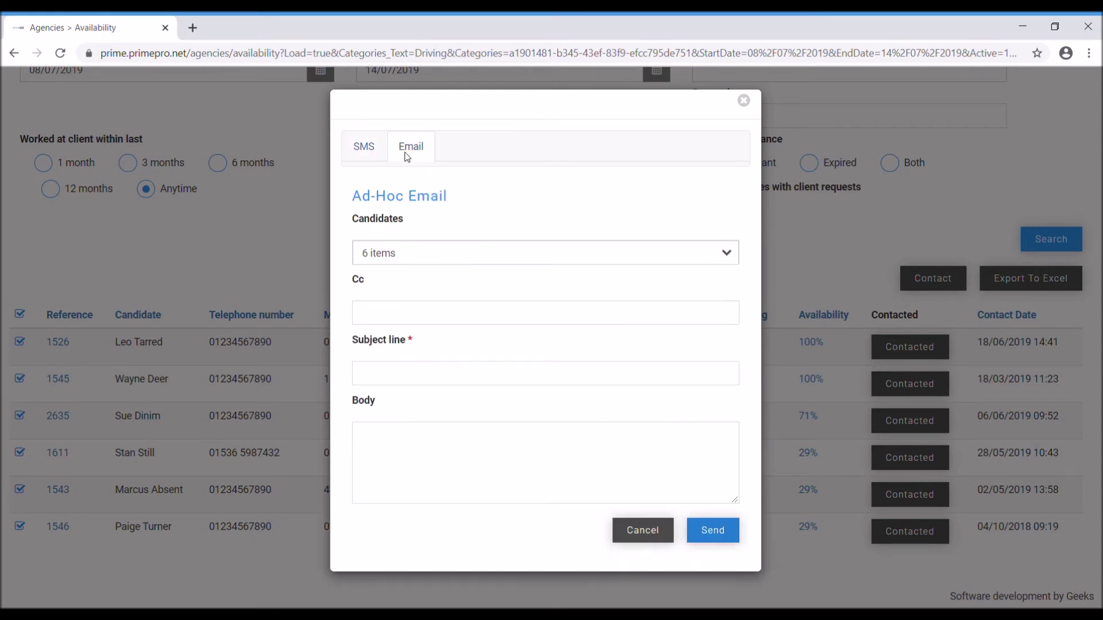
{"action": "left_click", "coordinate": [366, 153]}
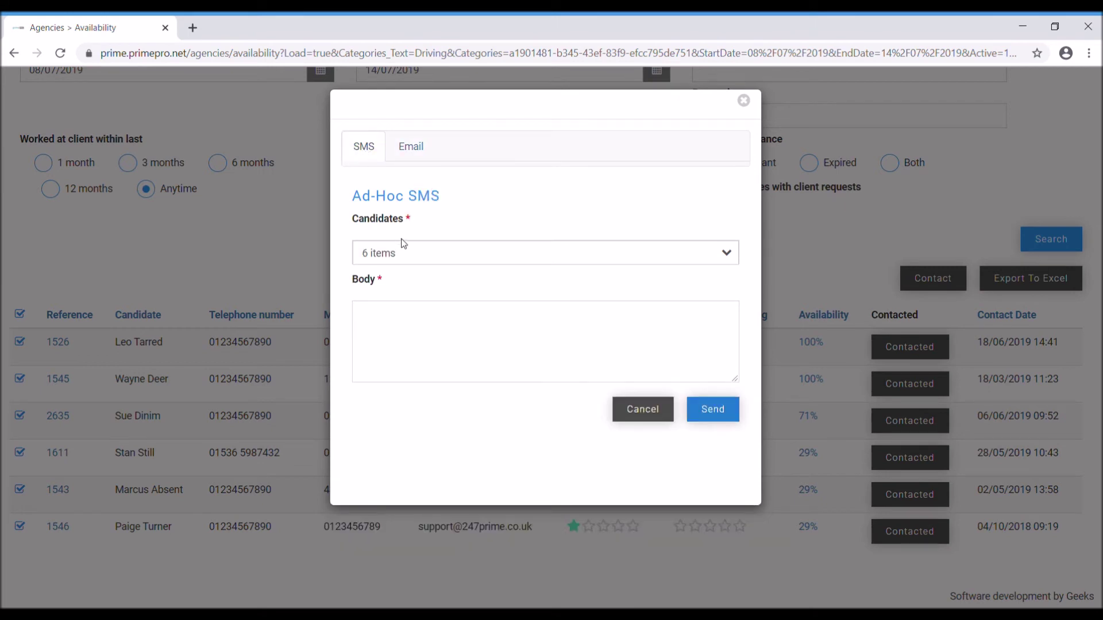
{"action": "left_click", "coordinate": [412, 257]}
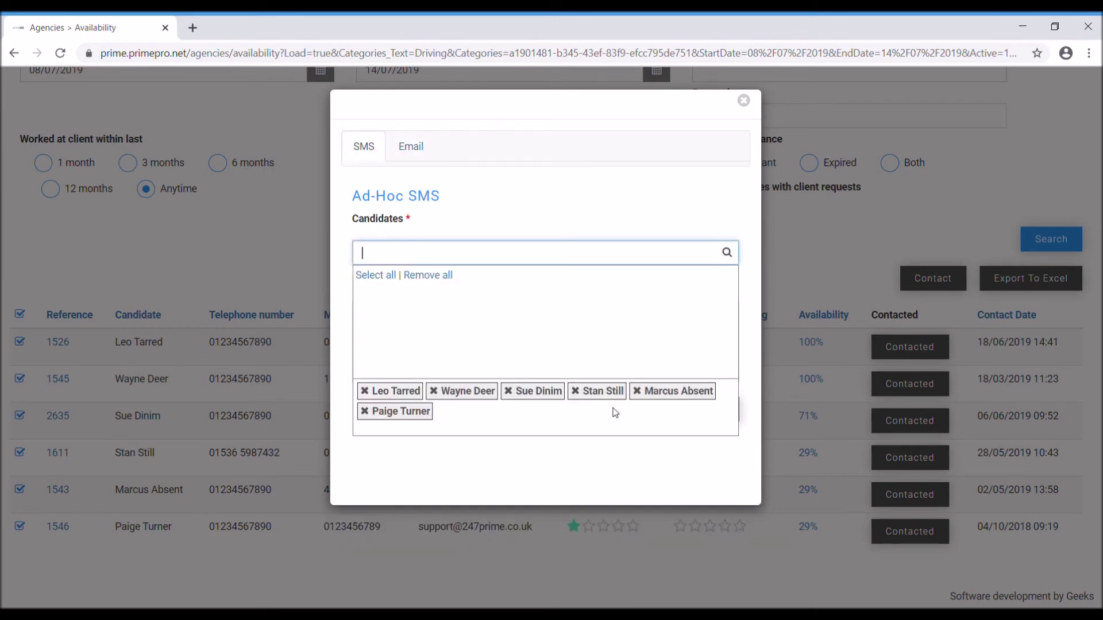
{"action": "left_click", "coordinate": [544, 484]}
{"action": "left_click", "coordinate": [409, 348]}
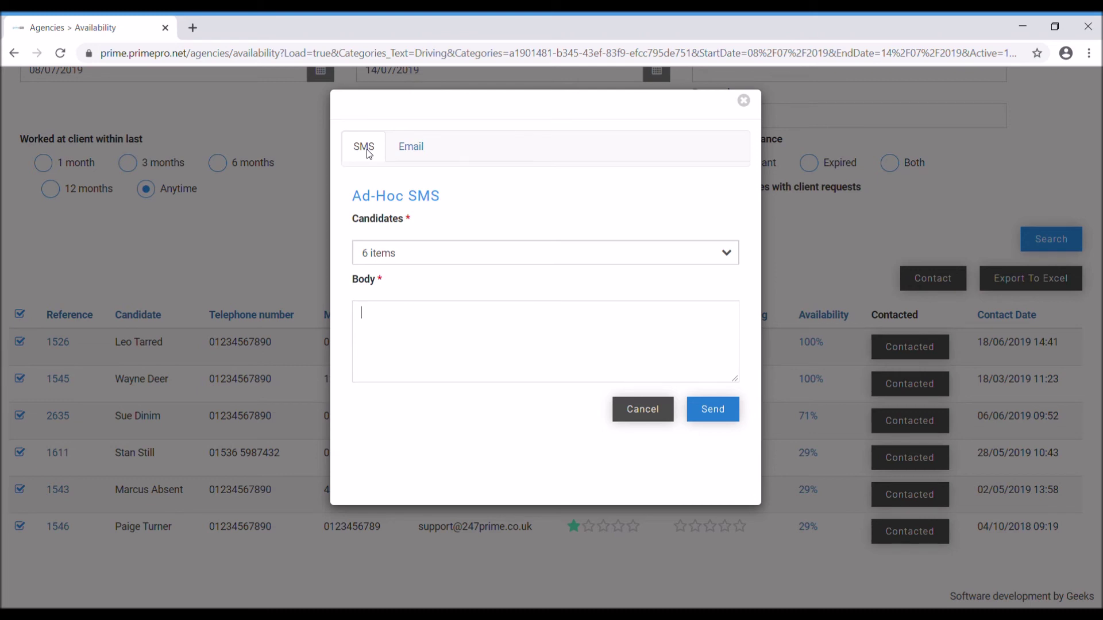
Switch to the Email tab and begin the email subject and body
{"action": "left_click", "coordinate": [410, 151]}
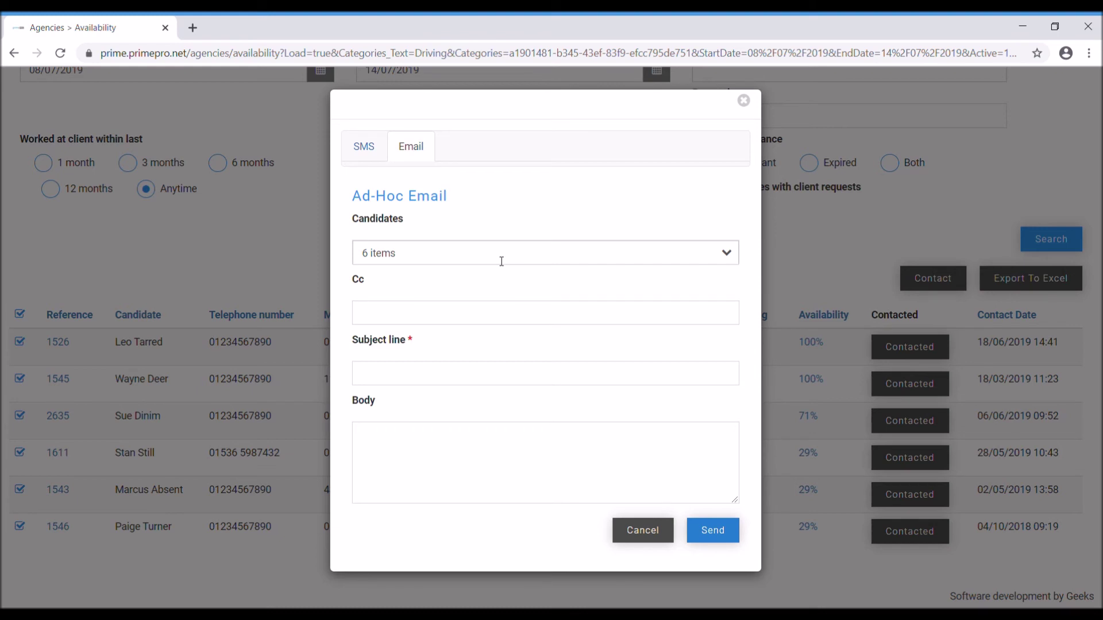
{"action": "left_click", "coordinate": [451, 380]}
{"action": "left_click", "coordinate": [428, 488]}
Close the ad-hoc email without sending and untick all six candidates
{"action": "left_click", "coordinate": [641, 536]}
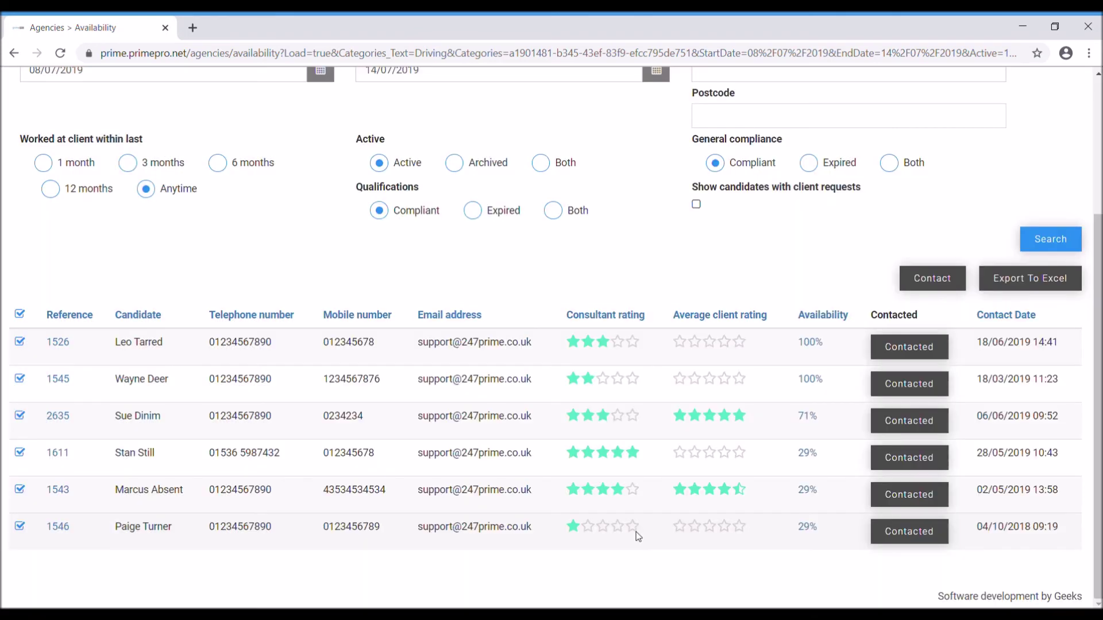
{"action": "left_click", "coordinate": [19, 315]}
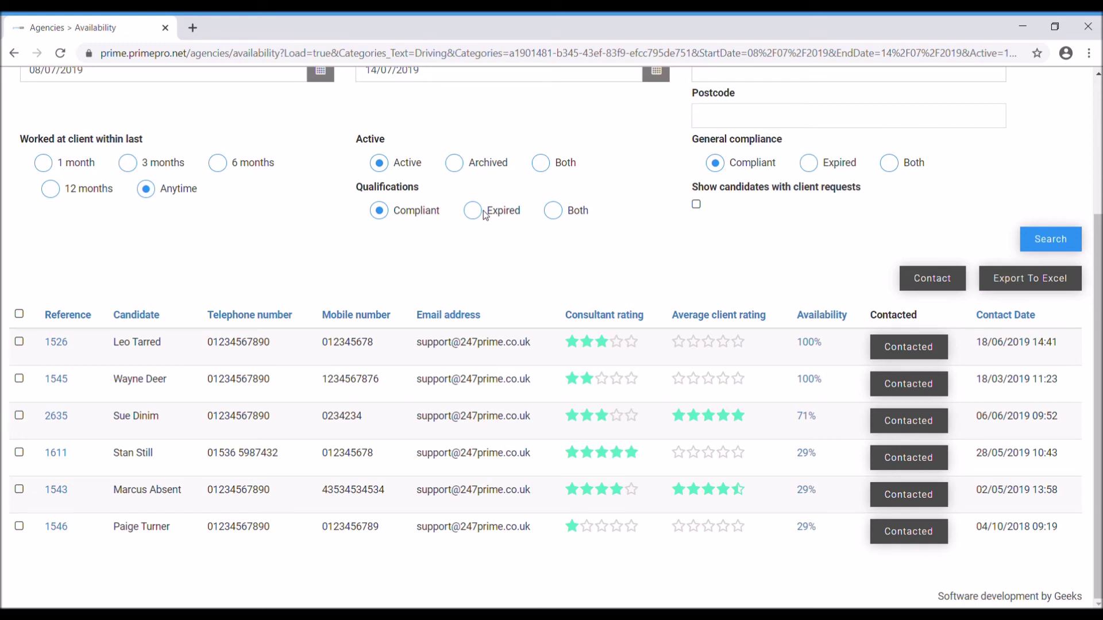
{"action": "scroll", "coordinate": [871, 273], "scroll_direction": "up", "scroll_amount": 3}
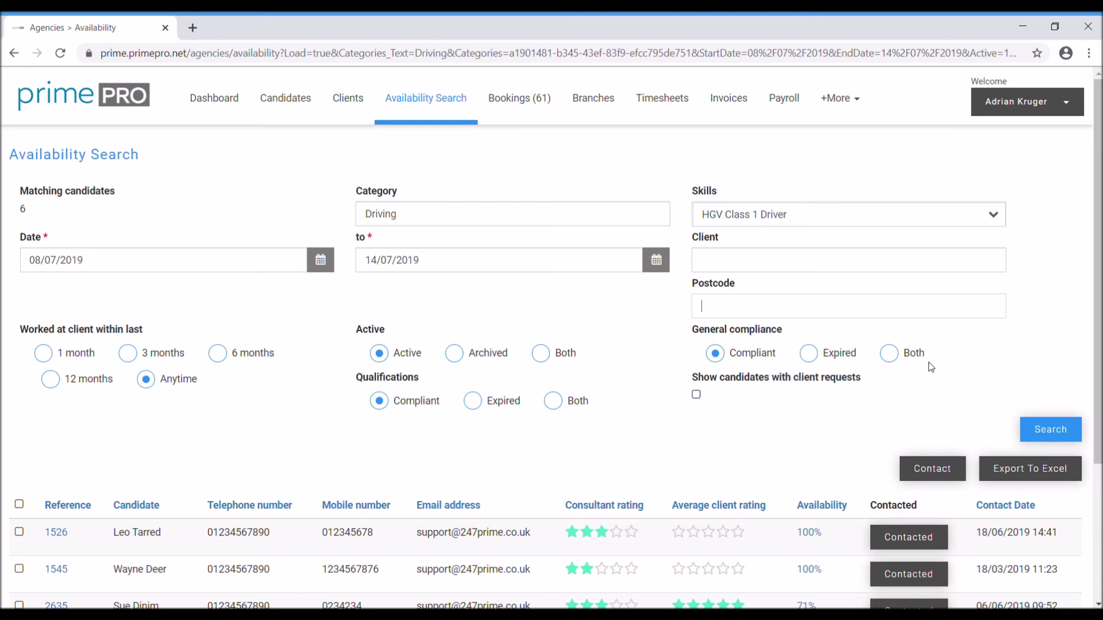
{"action": "scroll", "coordinate": [933, 365], "scroll_direction": "down", "scroll_amount": 2}
{"action": "scroll", "coordinate": [939, 368], "scroll_direction": "down", "scroll_amount": 2}
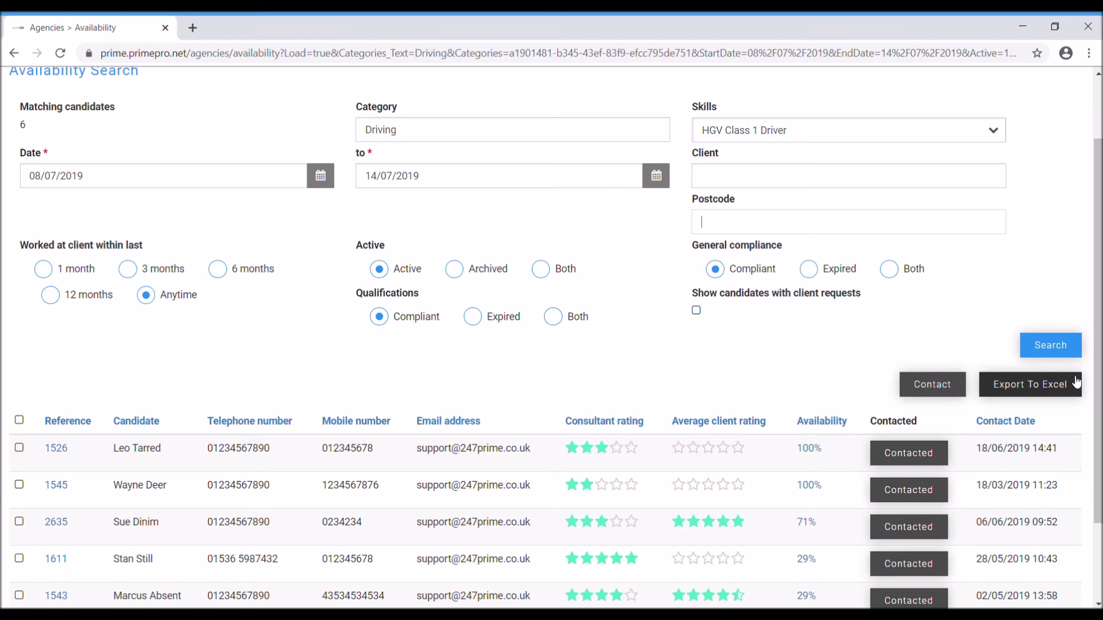
{"action": "type", "text": "nn"}
{"action": "left_click", "coordinate": [1058, 345]}
{"action": "scroll", "coordinate": [522, 421], "scroll_direction": "down", "scroll_amount": 3}
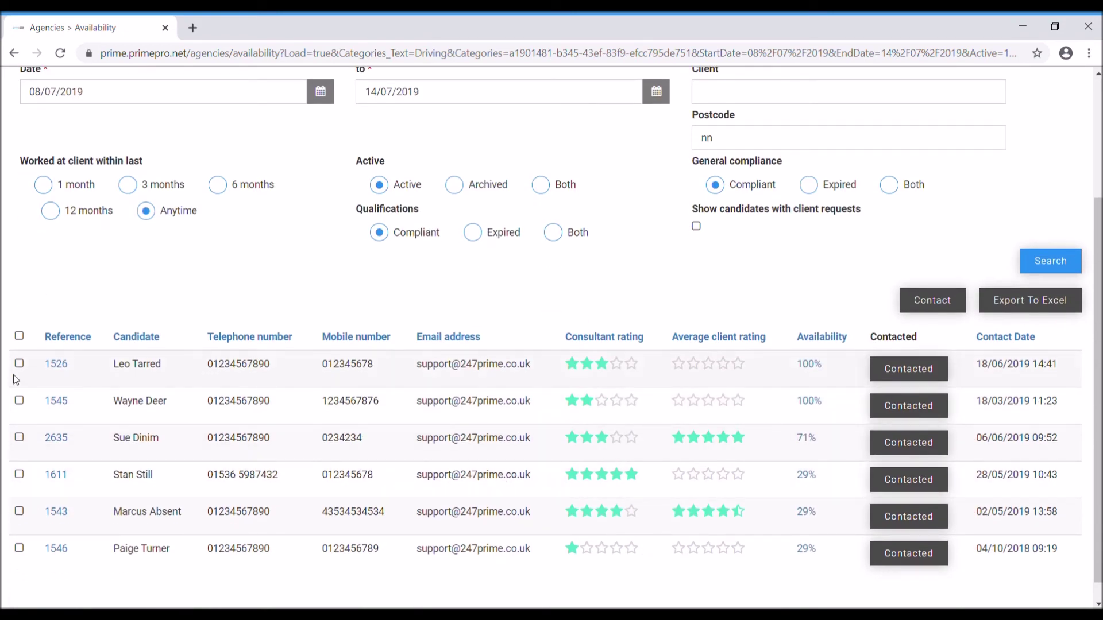
{"action": "left_click", "coordinate": [56, 402]}
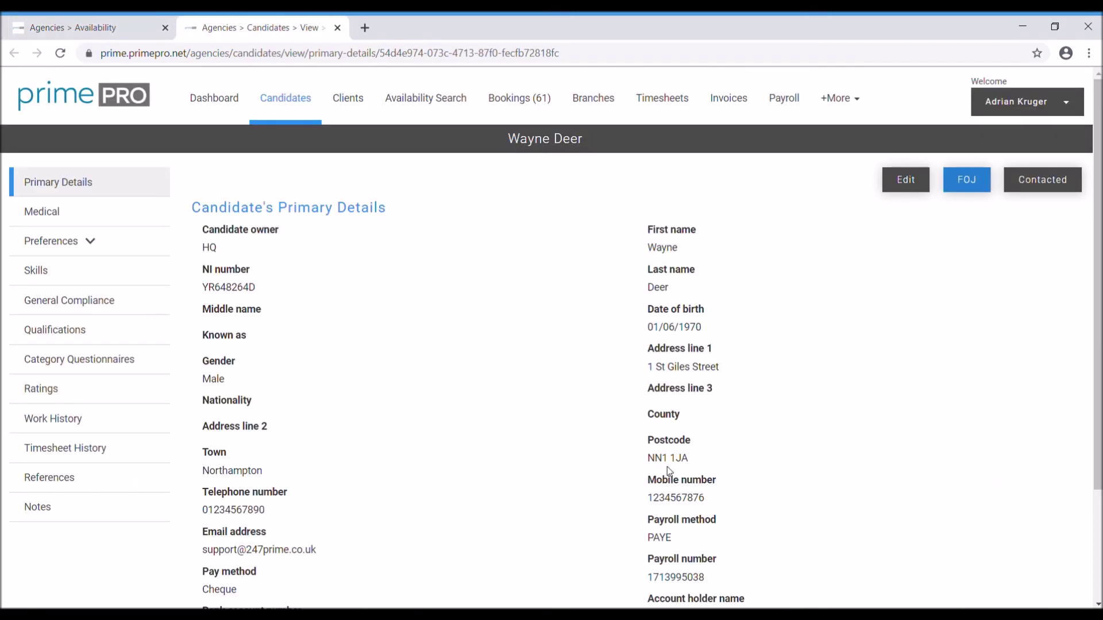
{"action": "left_click_drag", "start_coordinate": [671, 460], "coordinate": [646, 459]}
{"action": "left_click", "coordinate": [338, 30]}
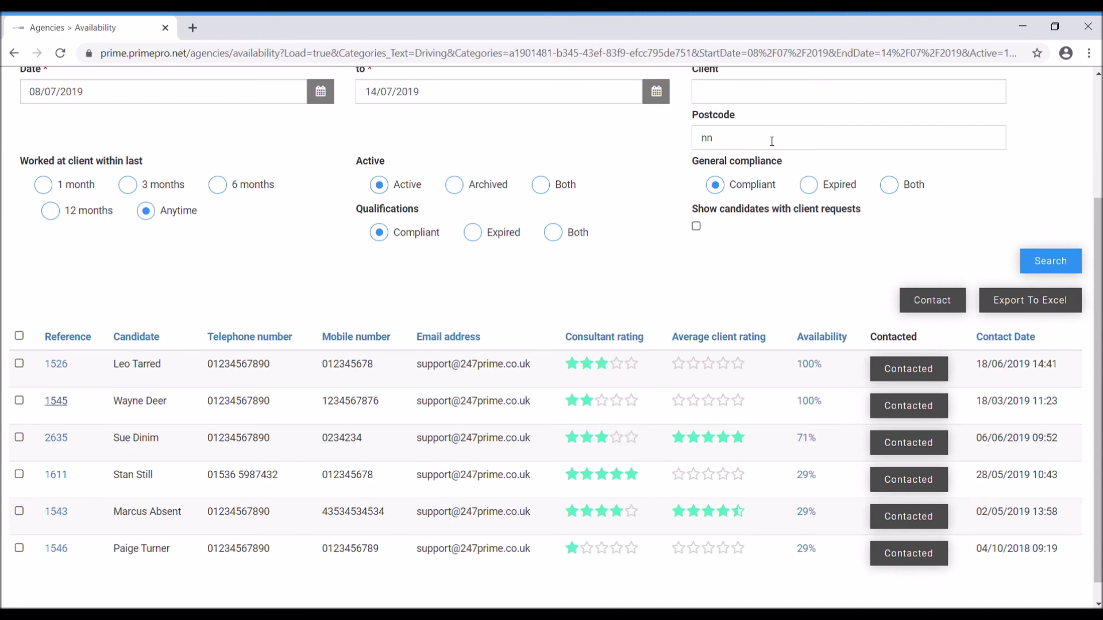
{"action": "left_click_drag", "start_coordinate": [771, 140], "coordinate": [561, 141]}
{"action": "type", "text": "KT"}
{"action": "left_click", "coordinate": [1051, 265]}
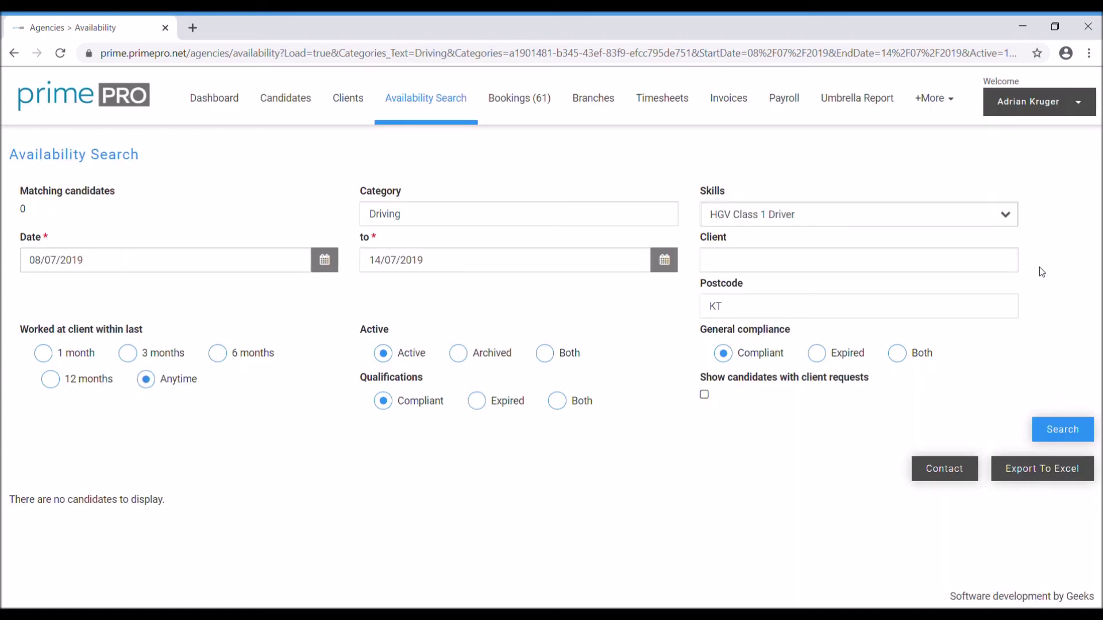
{"action": "left_click", "coordinate": [1059, 429]}
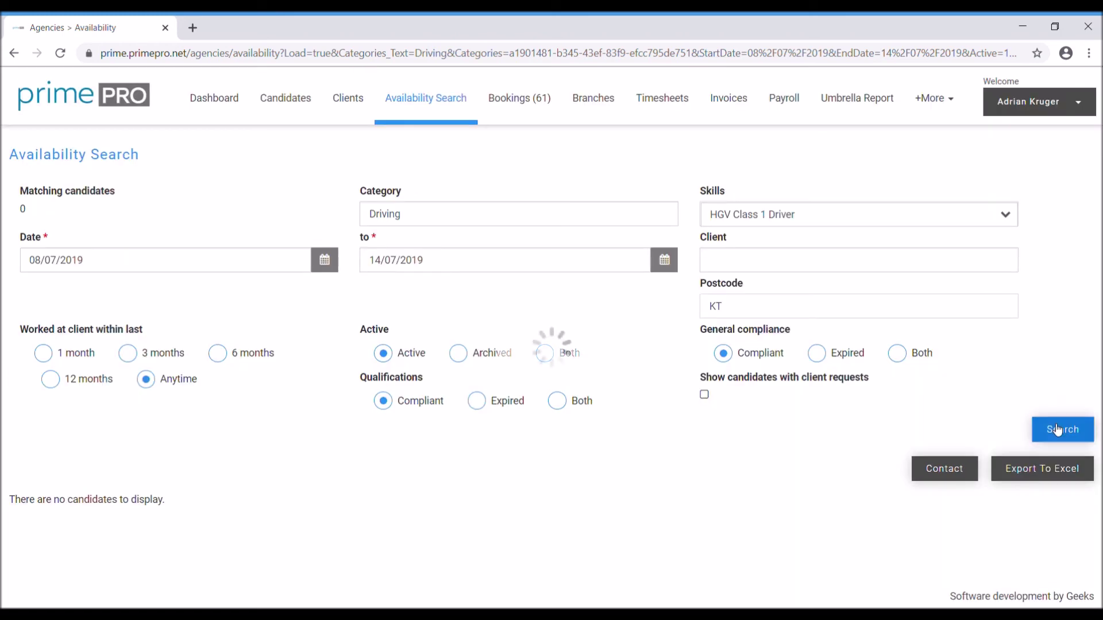
{"action": "key", "text": "BackSpace"}
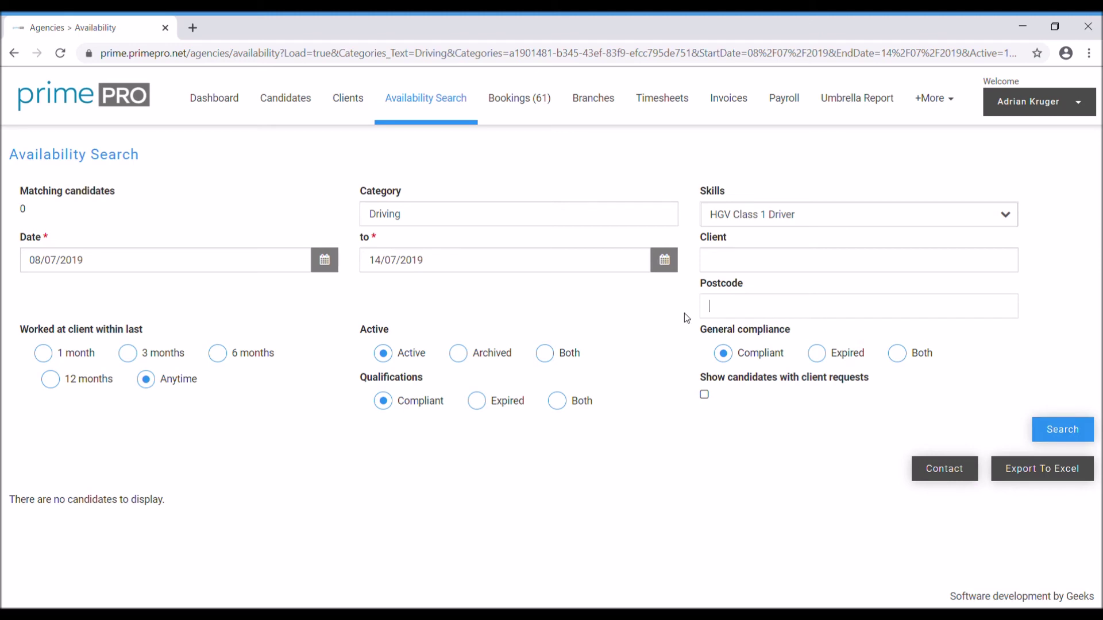
{"action": "left_click", "coordinate": [1059, 430]}
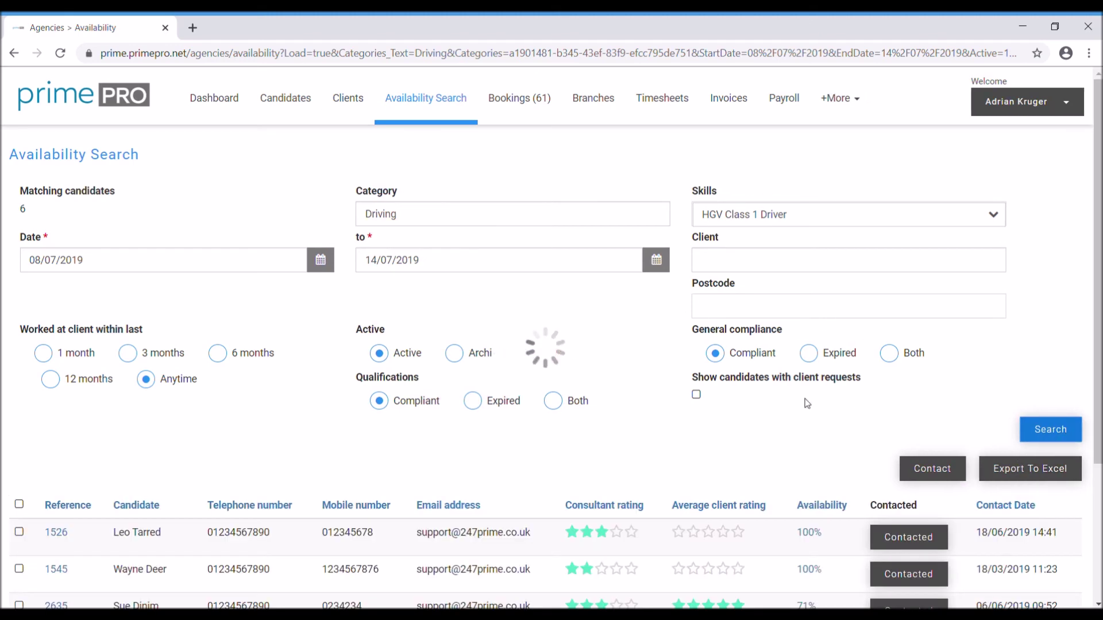
{"action": "scroll", "coordinate": [809, 396], "scroll_direction": "down", "scroll_amount": 2}
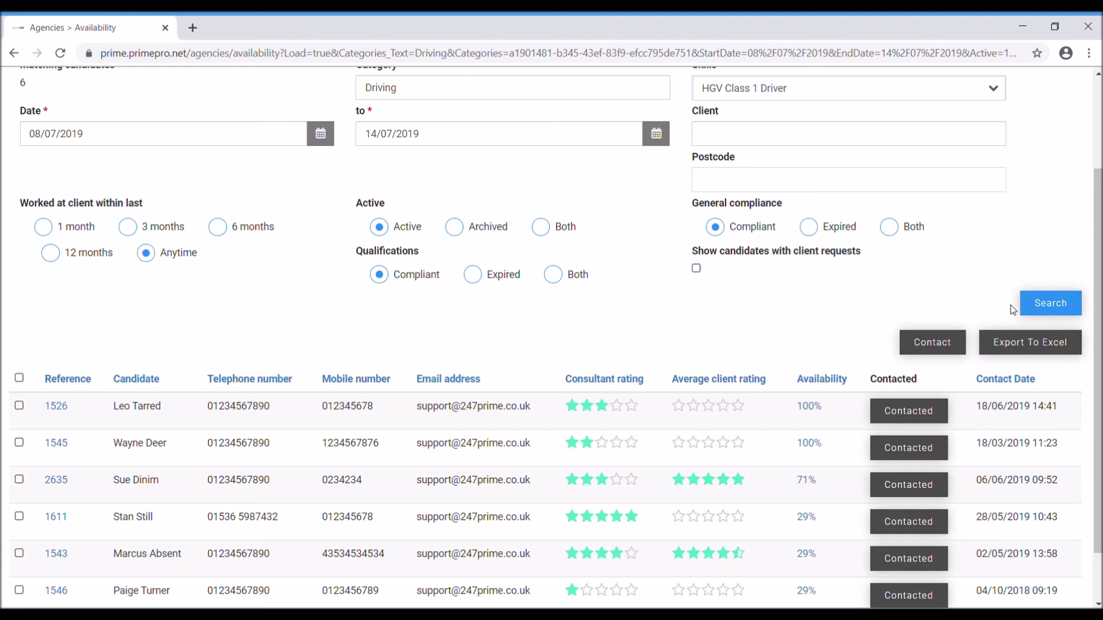
{"action": "scroll", "coordinate": [1029, 354], "scroll_direction": "down", "scroll_amount": 1}
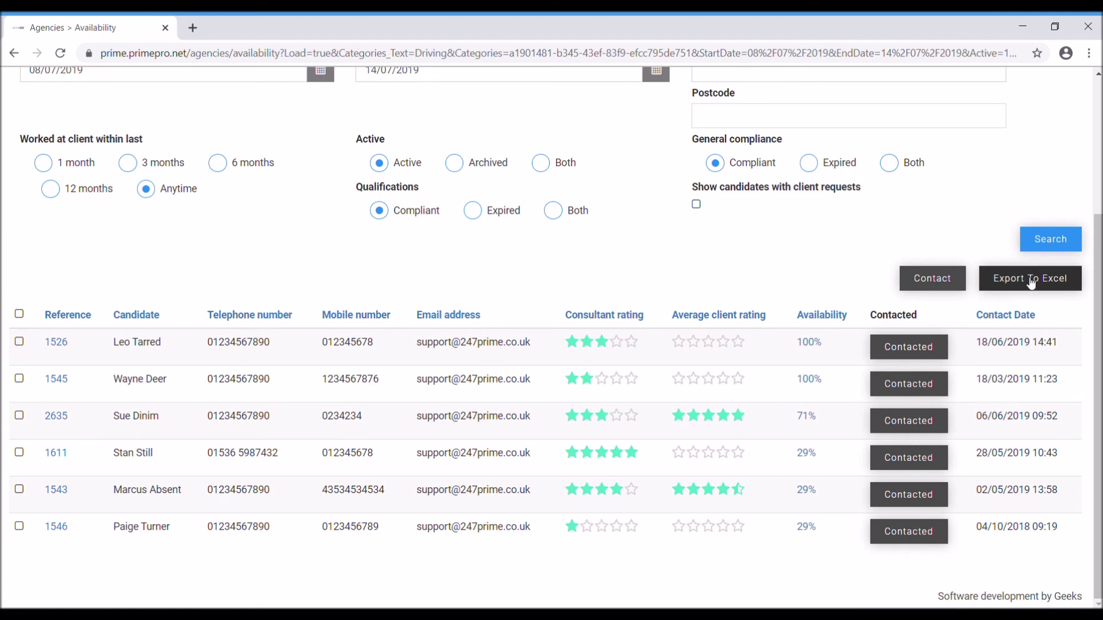
{"action": "left_click", "coordinate": [1032, 283]}
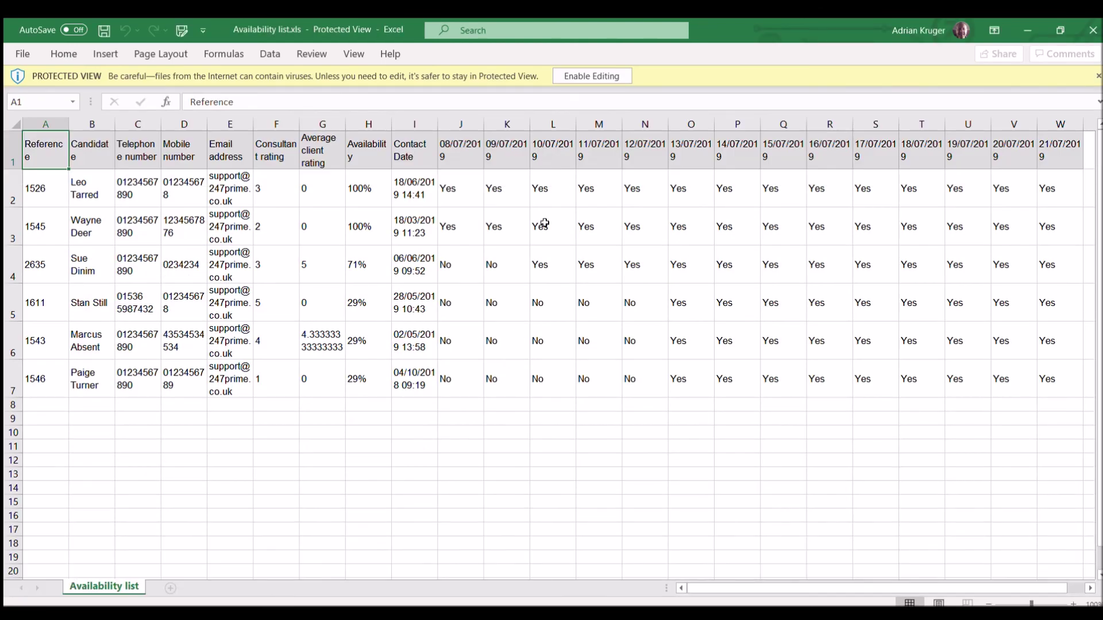
Enable editing on the downloaded Availability list.xls
{"action": "left_click", "coordinate": [594, 76]}
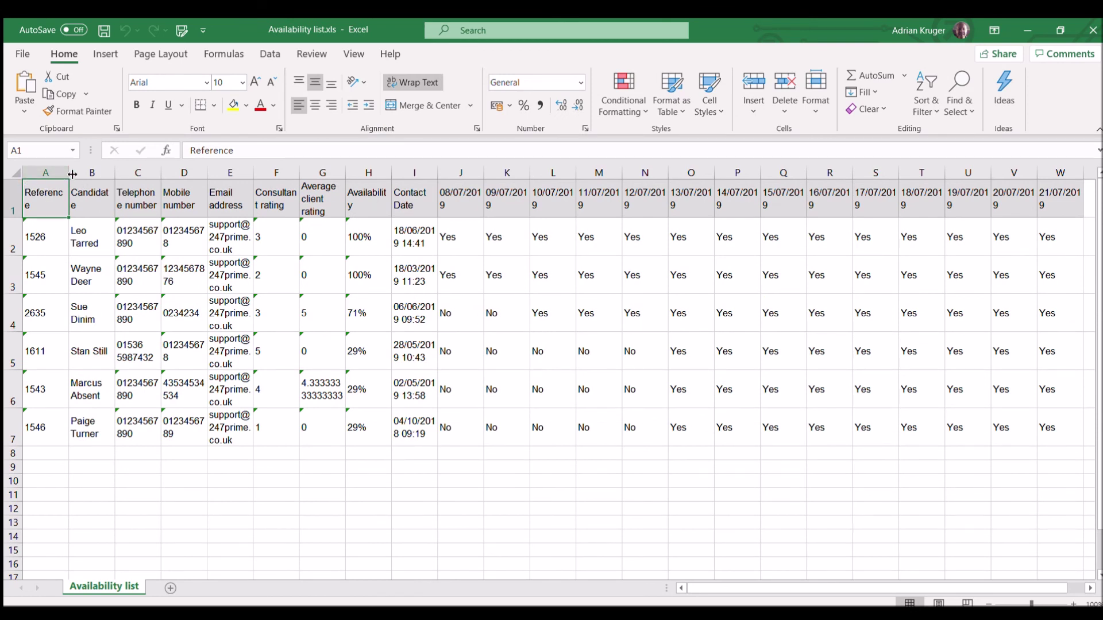
Widen columns A, D, E and I to fit references, mobile numbers, emails and contact dates
{"action": "left_click_drag", "start_coordinate": [73, 174], "coordinate": [247, 175]}
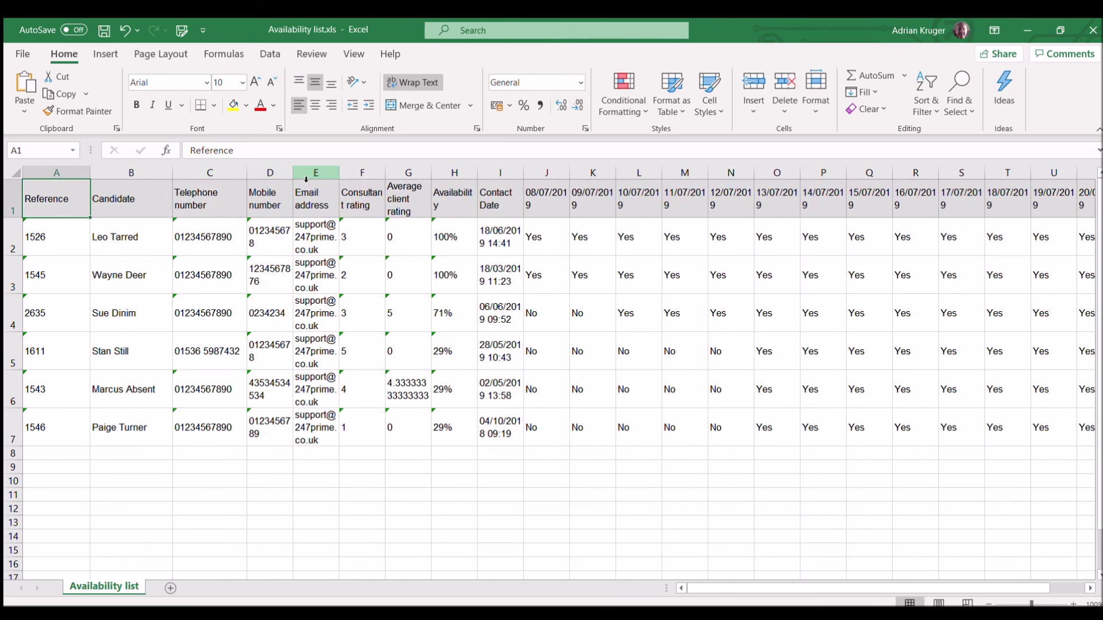
{"action": "left_click_drag", "start_coordinate": [295, 177], "coordinate": [313, 176]}
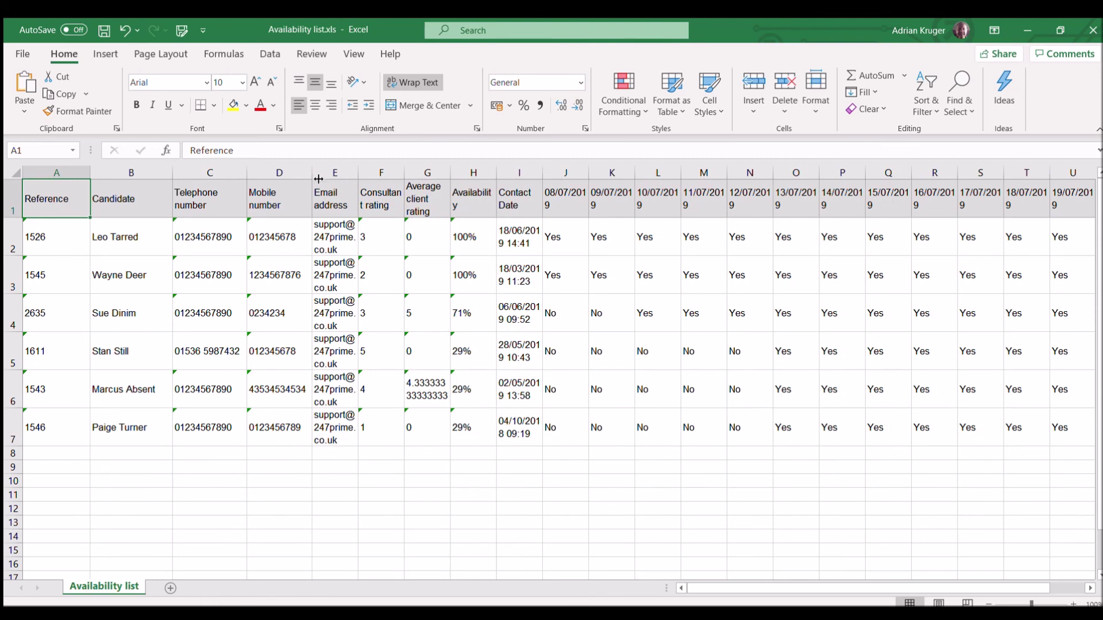
{"action": "left_click_drag", "start_coordinate": [358, 175], "coordinate": [430, 172]}
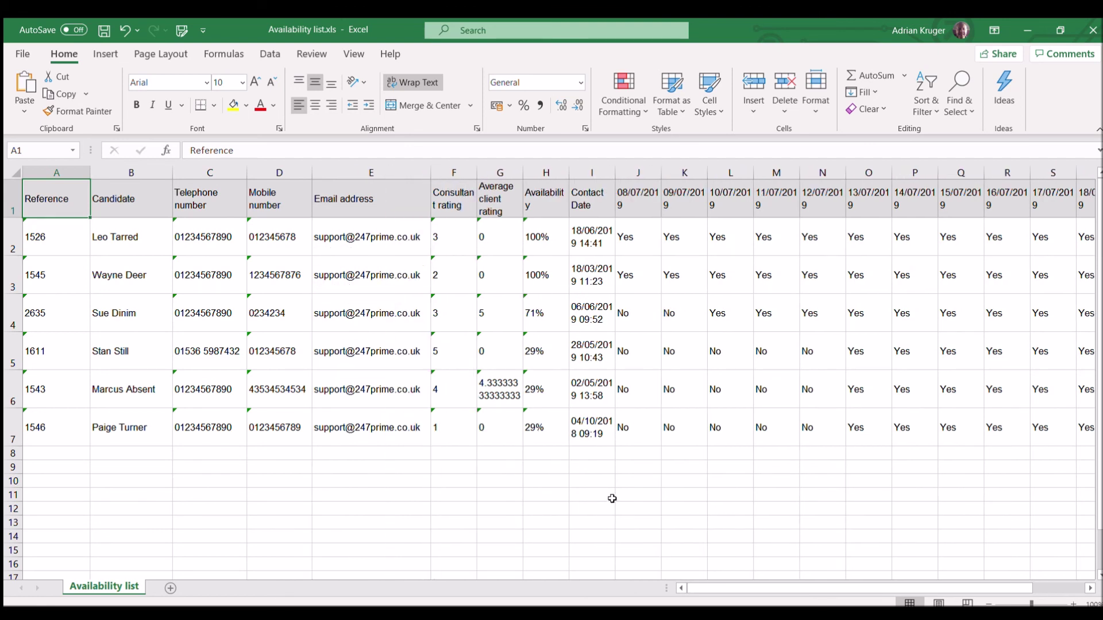
{"action": "left_click_drag", "start_coordinate": [613, 175], "coordinate": [678, 174]}
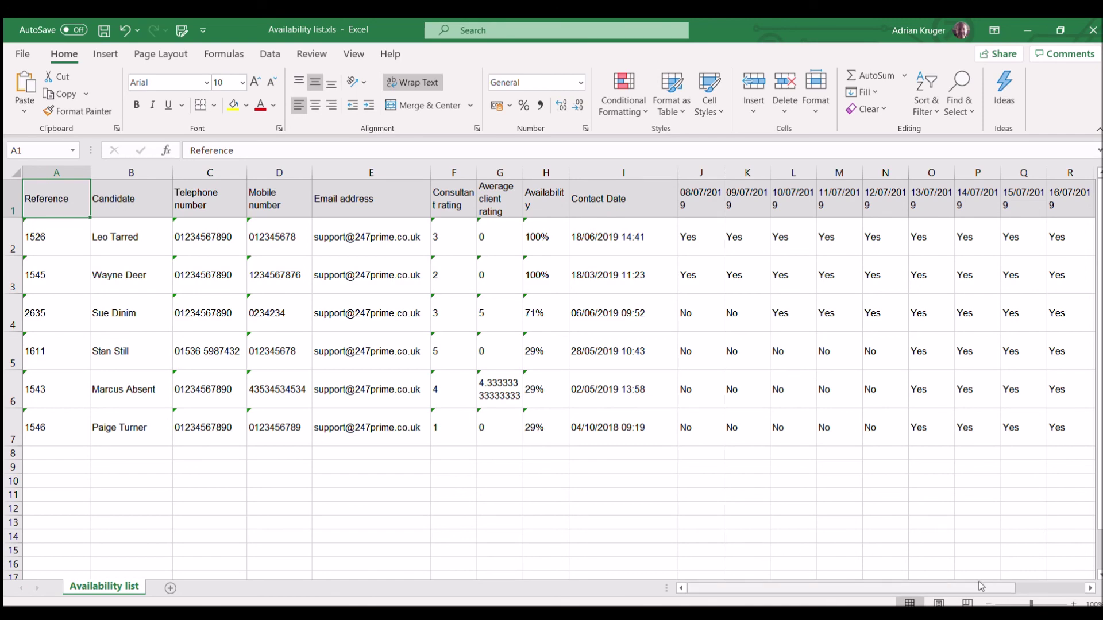
{"action": "left_click_drag", "start_coordinate": [981, 586], "coordinate": [941, 601]}
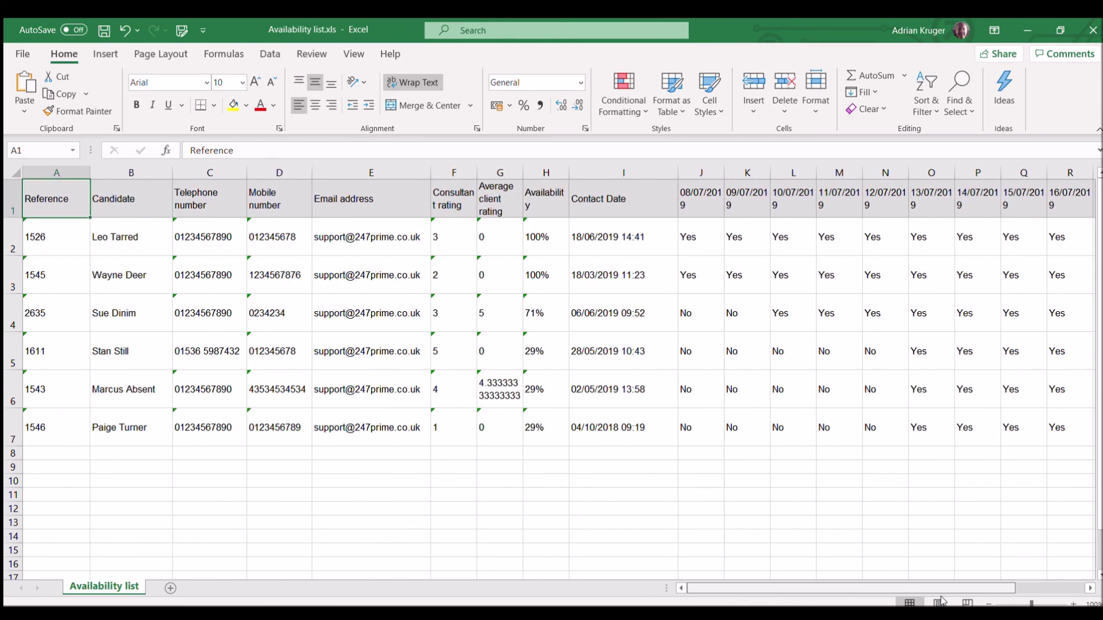
Fit columns J, K and L to their 08/07/2019–10/07/2019 date headings
{"action": "scroll", "coordinate": [798, 435], "scroll_direction": "right", "scroll_amount": 5}
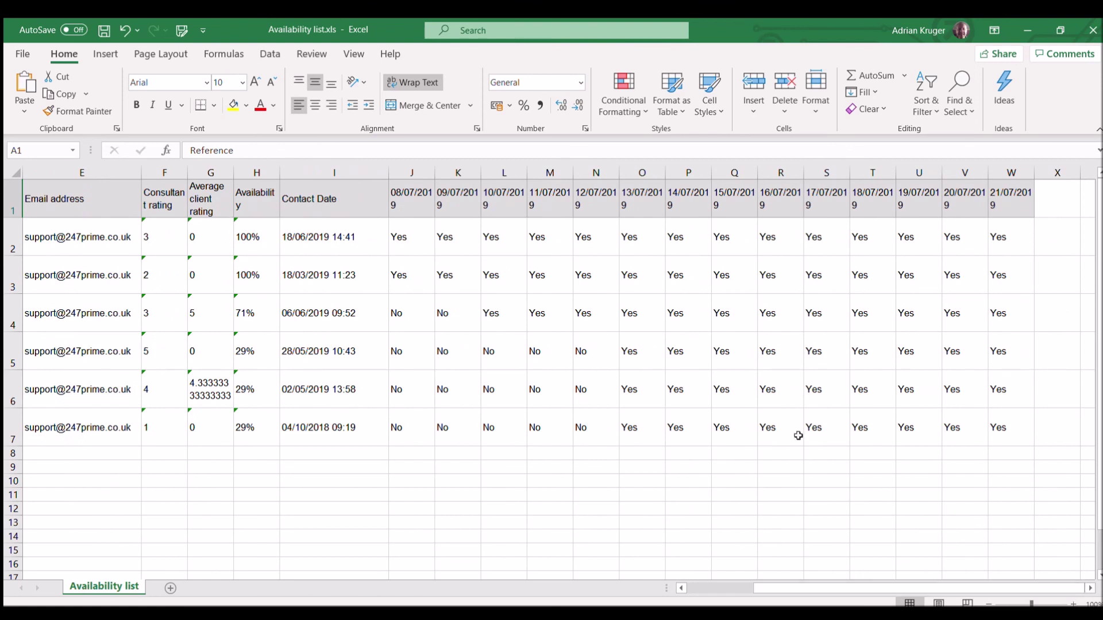
{"action": "double_click", "coordinate": [435, 173]}
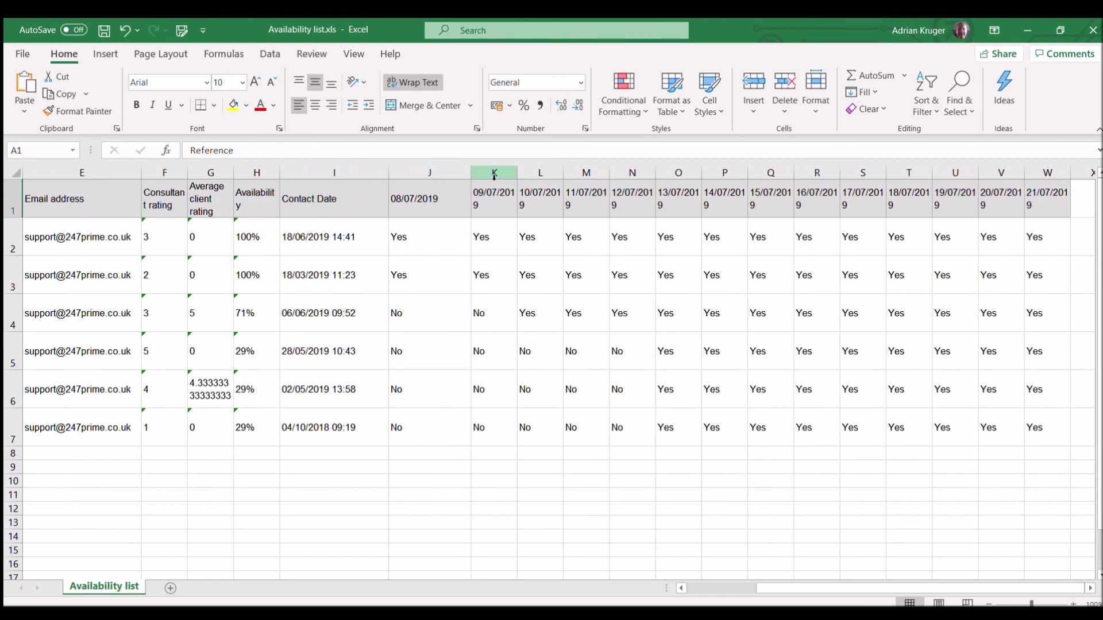
{"action": "double_click", "coordinate": [517, 173]}
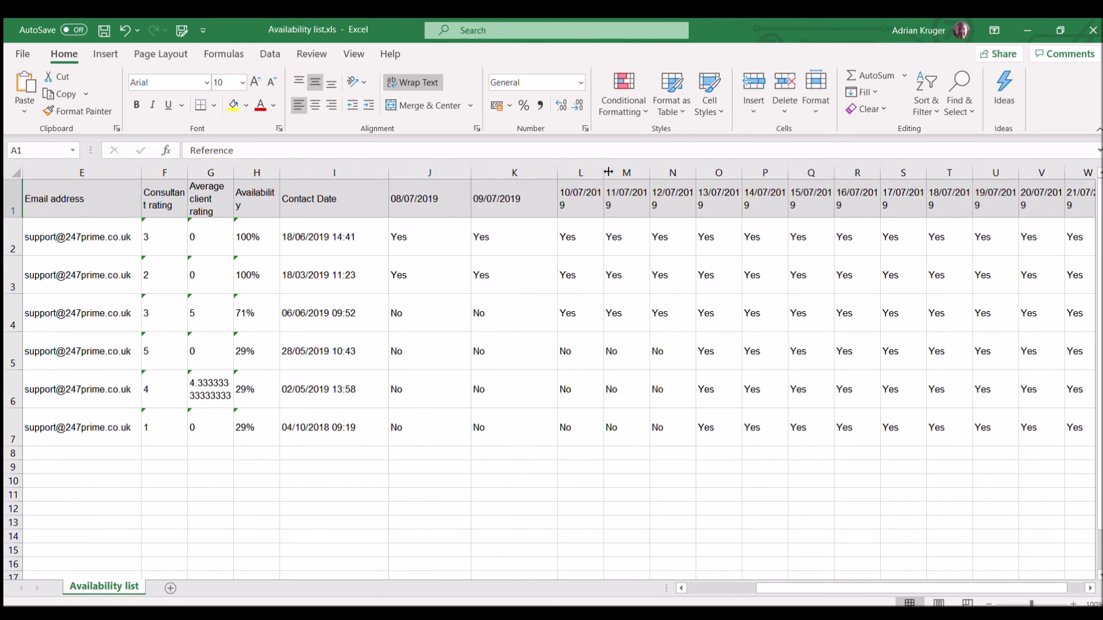
{"action": "double_click", "coordinate": [609, 171]}
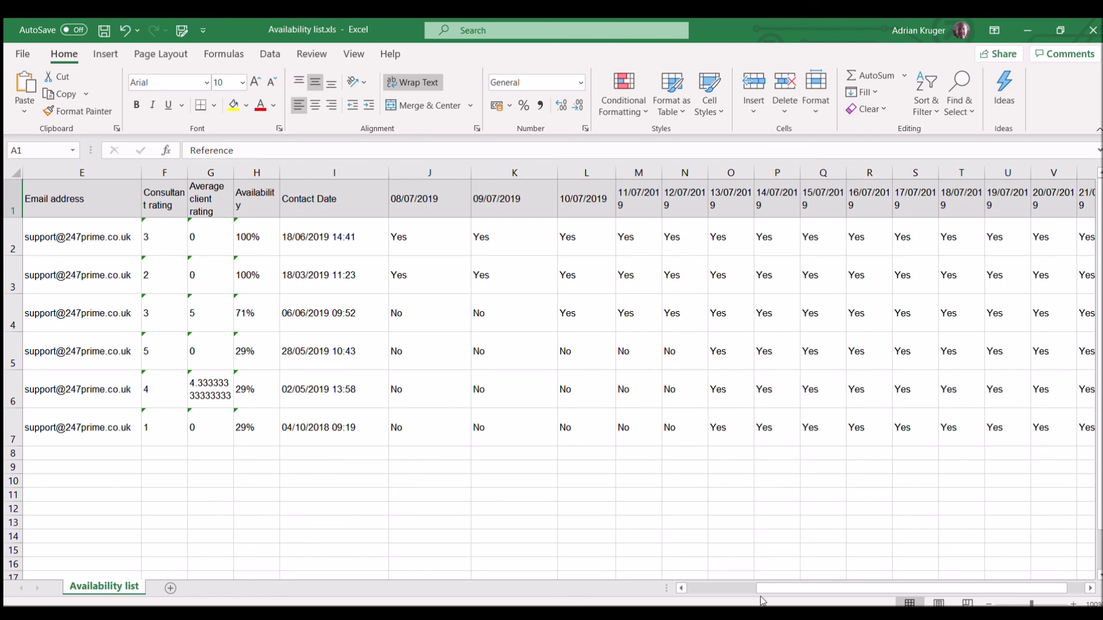
{"action": "left_click_drag", "start_coordinate": [796, 582], "coordinate": [859, 581]}
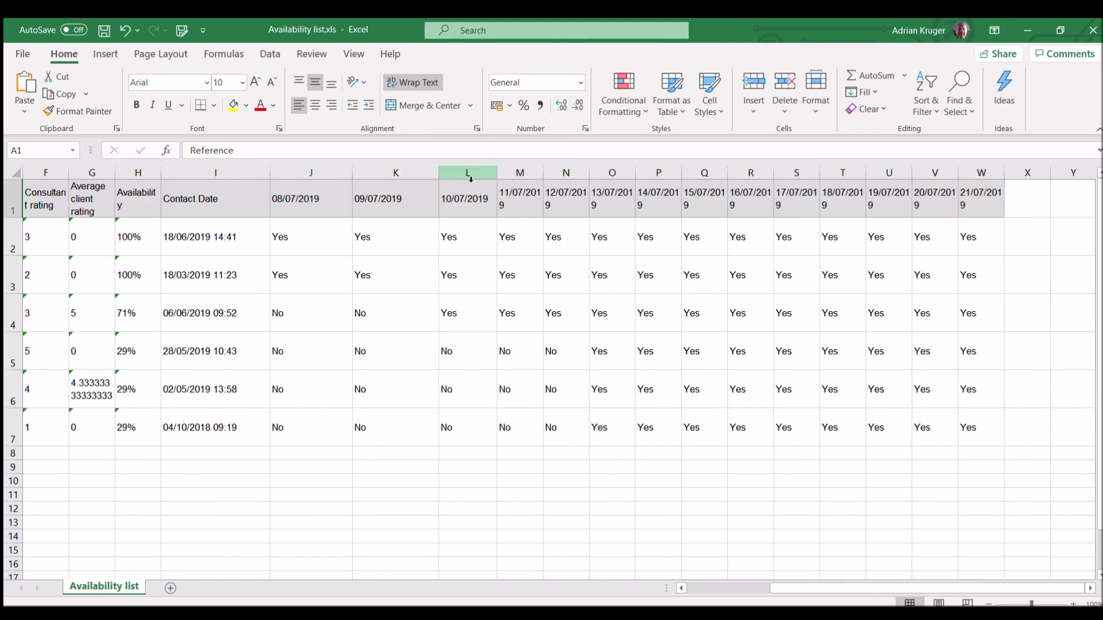
{"action": "left_click_drag", "start_coordinate": [499, 171], "coordinate": [584, 172]}
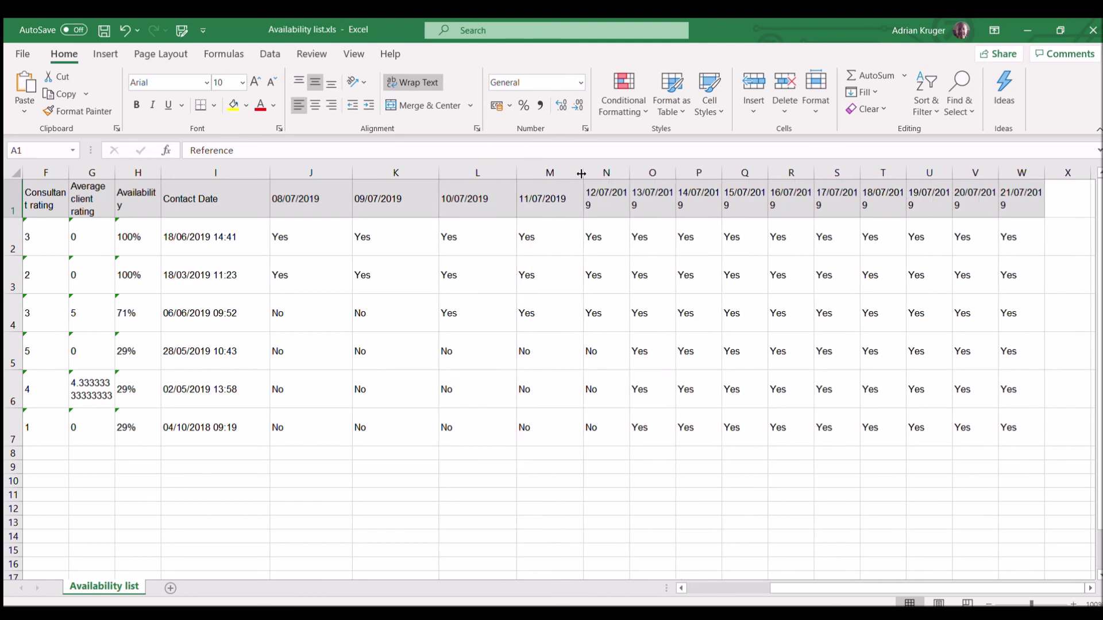
Point out which drivers are unavailable and available on 09/07/2019
{"action": "left_click", "coordinate": [290, 363]}
{"action": "left_click", "coordinate": [292, 383]}
{"action": "left_click", "coordinate": [376, 373]}
{"action": "left_click", "coordinate": [383, 352]}
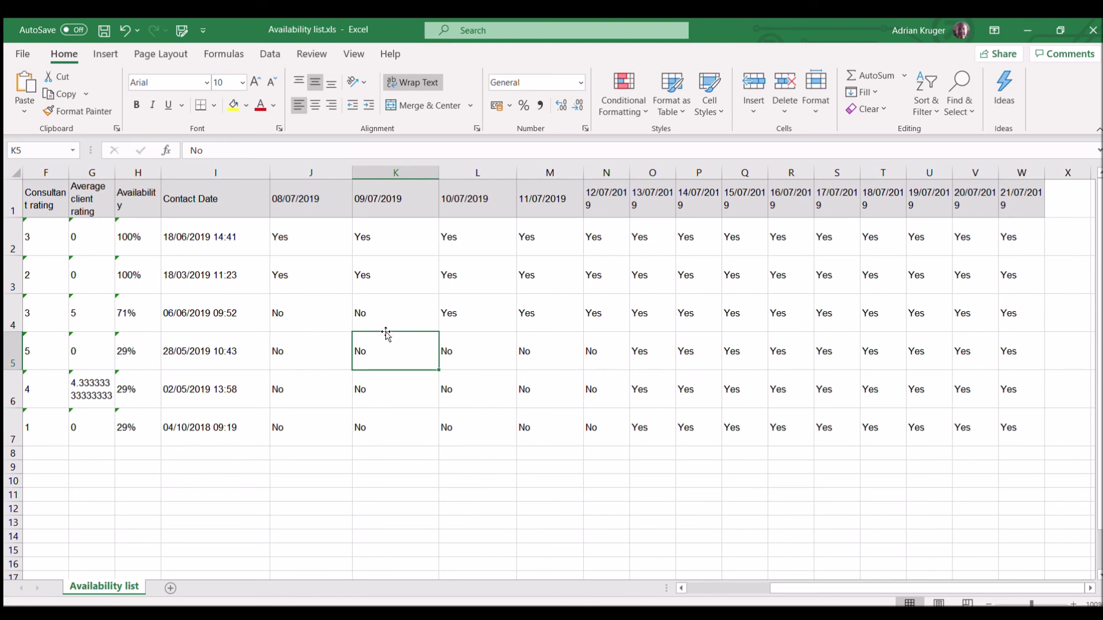
{"action": "left_click", "coordinate": [376, 318]}
{"action": "left_click", "coordinate": [324, 313]}
{"action": "left_click", "coordinate": [368, 282]}
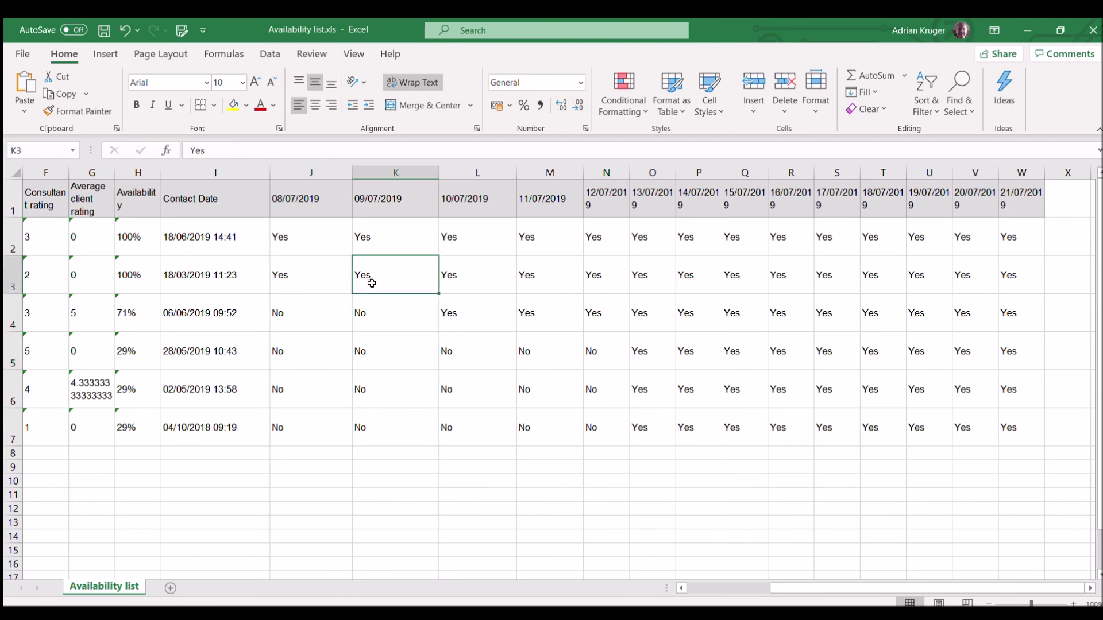
Widen columns O and P to fit the 13/07/2019 and 14/07/2019 headings
{"action": "left_click_drag", "start_coordinate": [676, 175], "coordinate": [645, 175]}
{"action": "left_click_drag", "start_coordinate": [746, 175], "coordinate": [964, 175]}
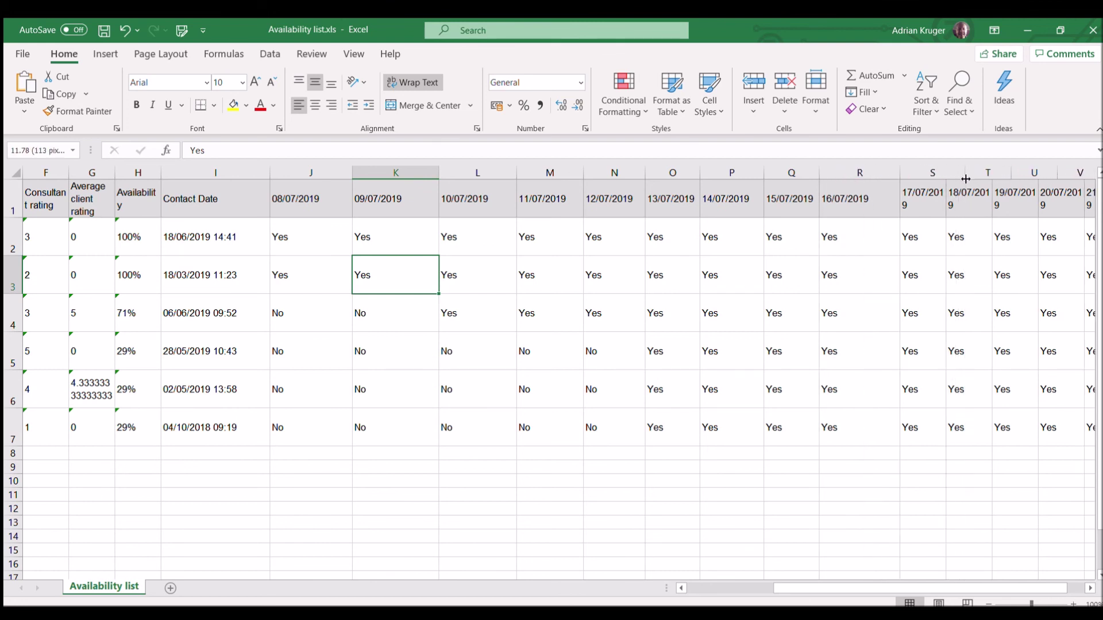
{"action": "left_click_drag", "start_coordinate": [962, 588], "coordinate": [794, 591]}
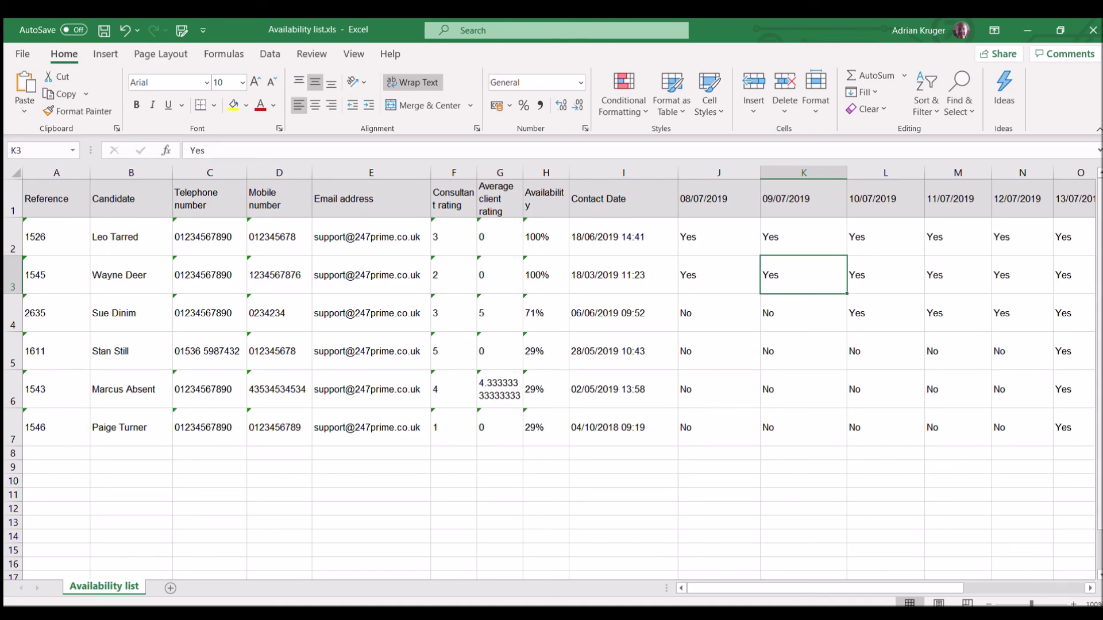
{"action": "key", "text": "alt+Tab"}
Scroll to the top of the Availability Search results listing the six drivers
{"action": "scroll", "coordinate": [670, 297], "scroll_direction": "up", "scroll_amount": 3}
{"action": "scroll", "coordinate": [682, 311], "scroll_direction": "up", "scroll_amount": 2}
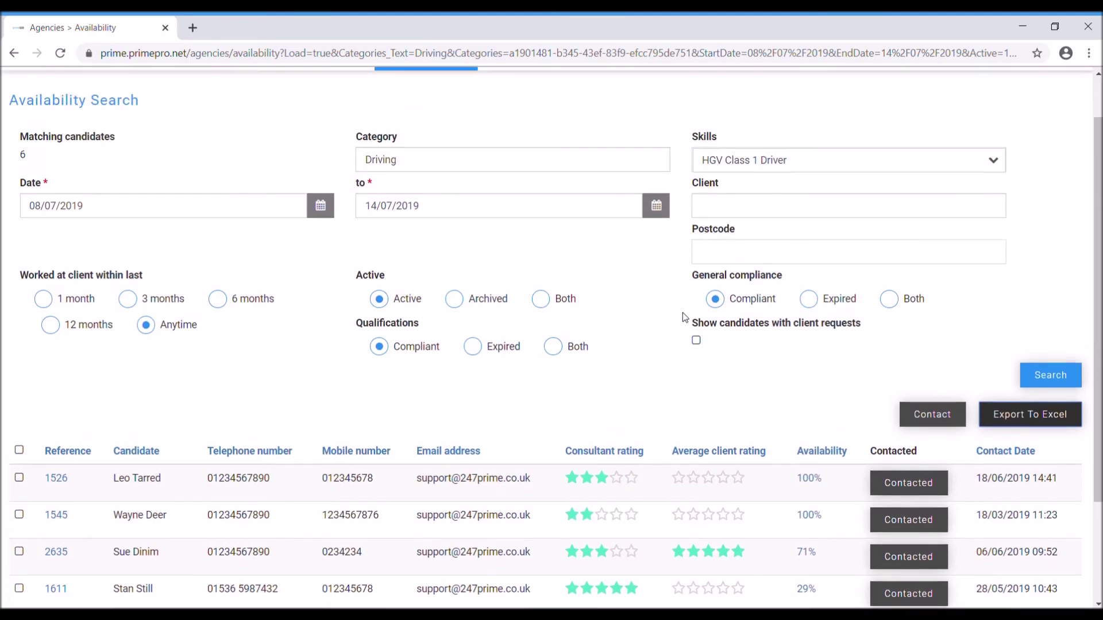